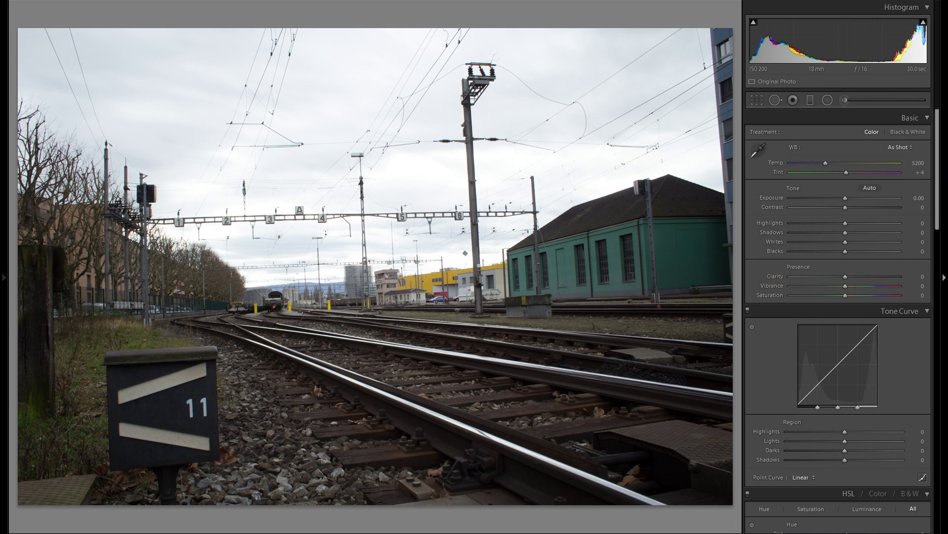
# Compare against the finished edit, then set the railway photo's treatment to Black & White.
pyautogui.press('Right')
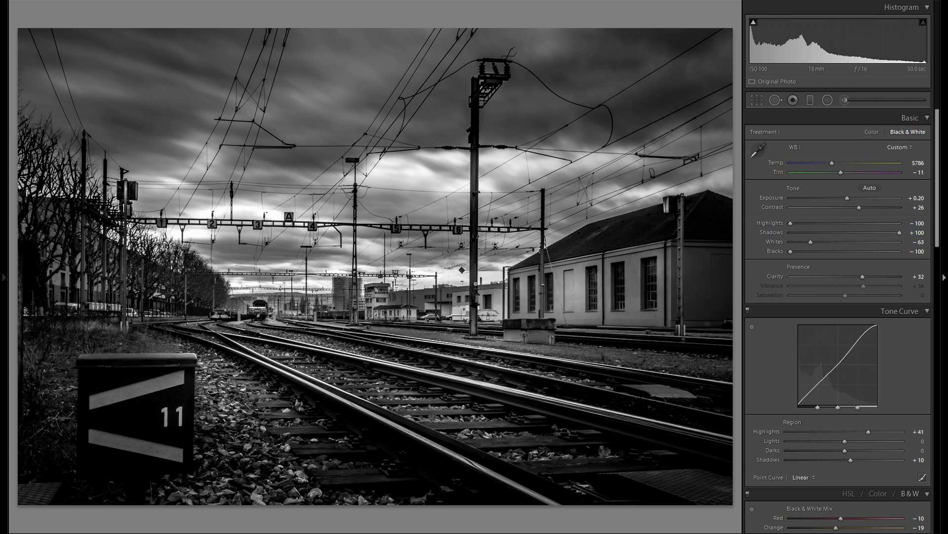
pyautogui.press('Right')
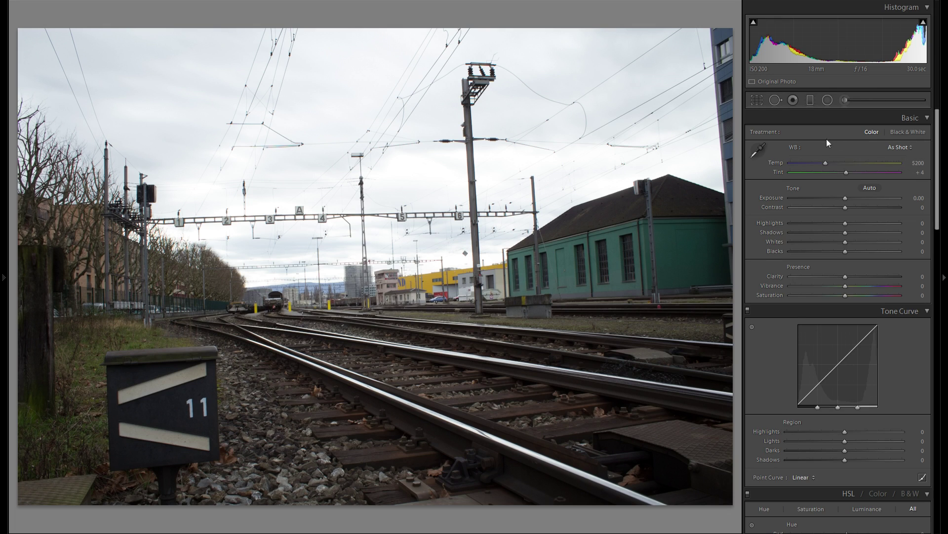
pyautogui.click(900, 133)
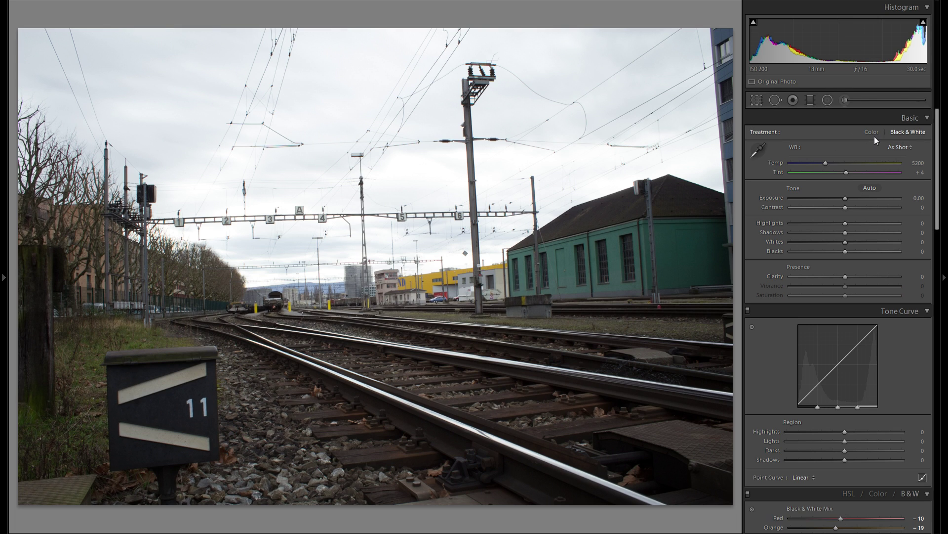
# Level the horizon with the crop Angle tool, committing a 2.25° straightening crop.
pyautogui.click(758, 99)
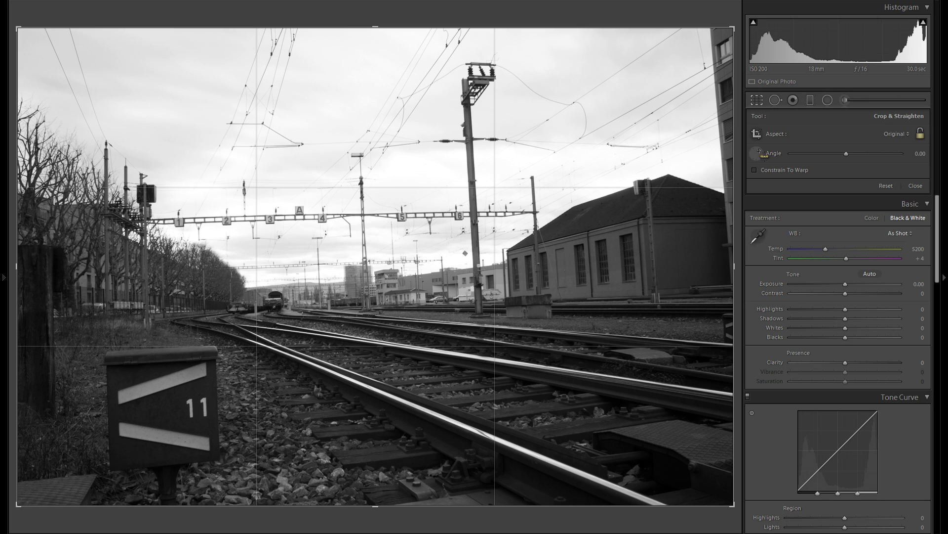
pyautogui.click(760, 155)
pyautogui.moveTo(150, 312); pyautogui.dragTo(579, 295)
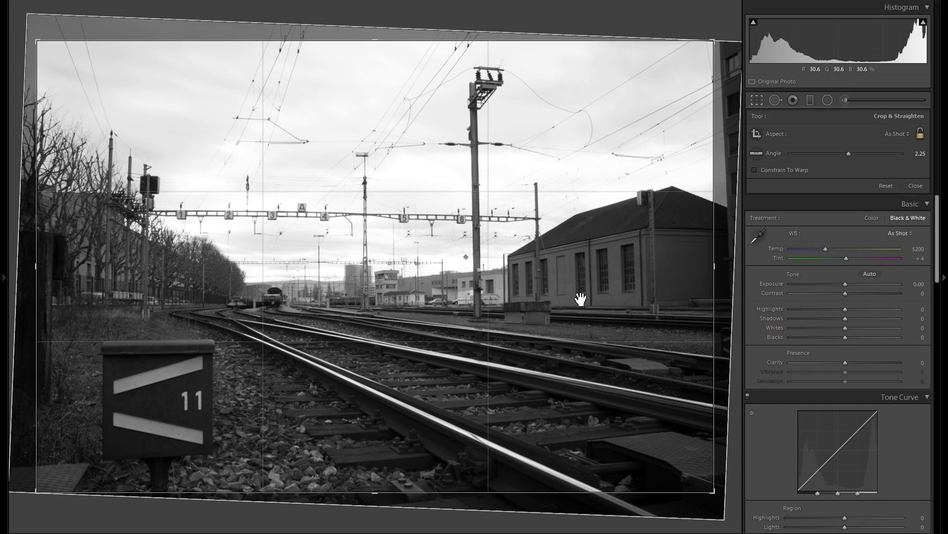
pyautogui.press('Return')
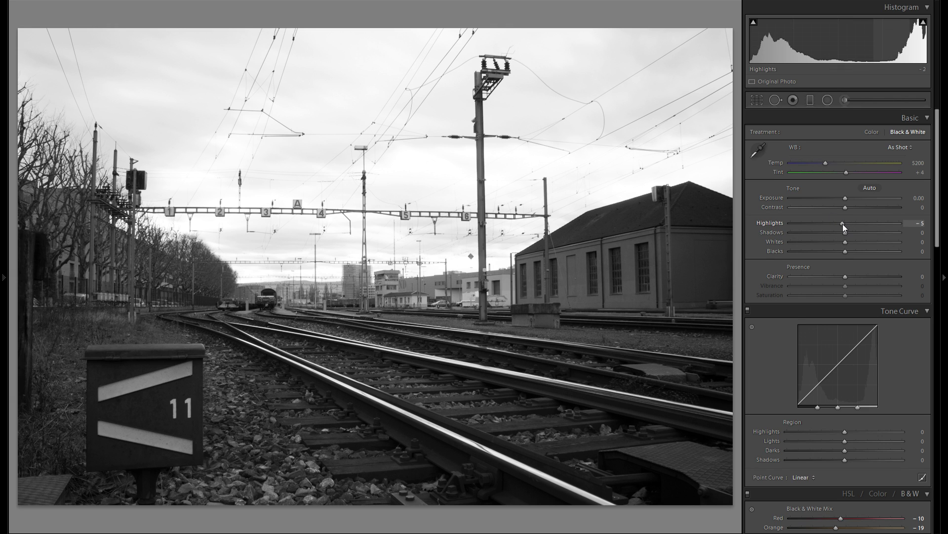
# In the Basic panel, set Highlights −100, Shadows +100, Whites −23 and Blacks −100.
pyautogui.moveTo(843, 224); pyautogui.dragTo(778, 222)
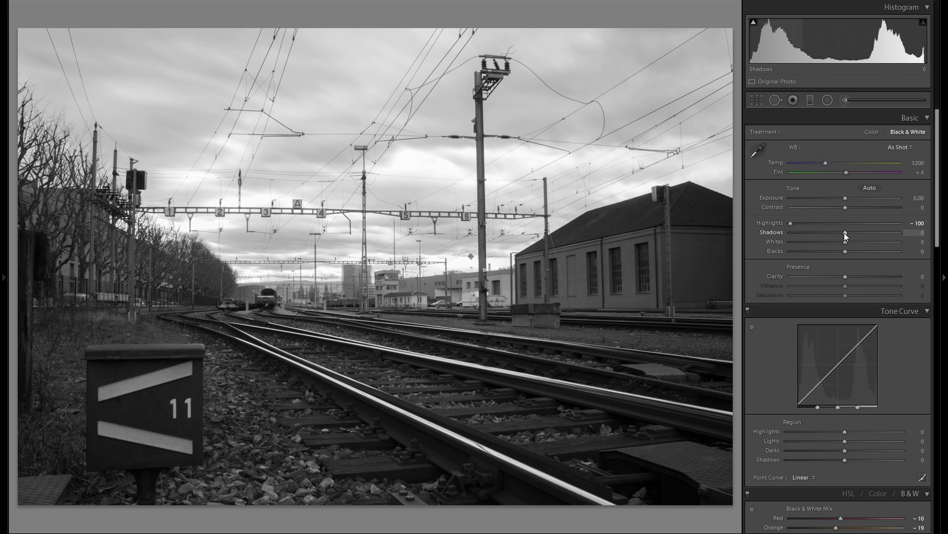
pyautogui.moveTo(845, 233); pyautogui.dragTo(925, 236)
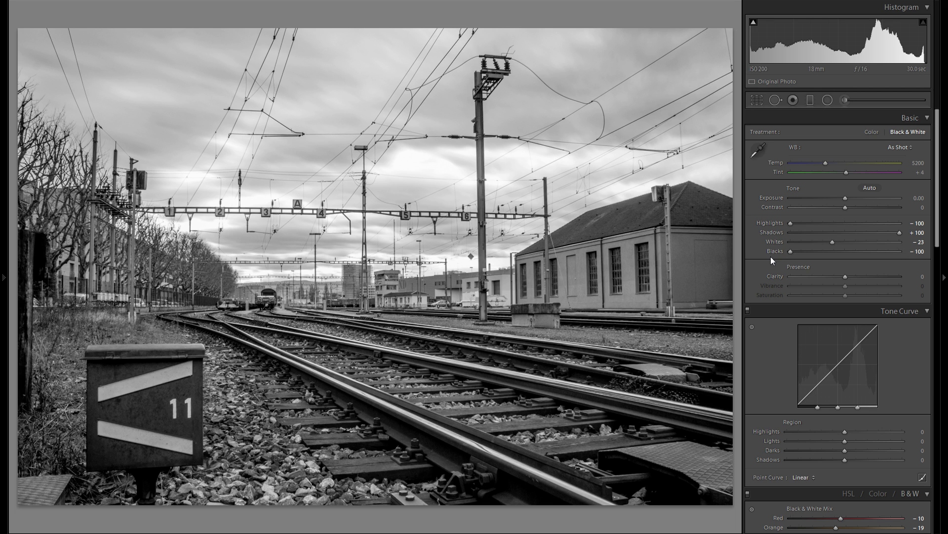
pyautogui.doubleClick(775, 251)
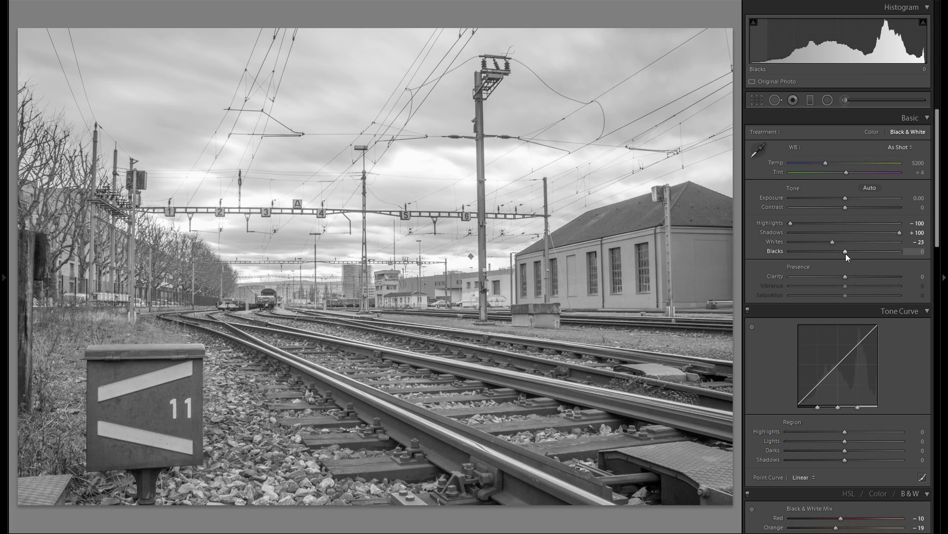
pyautogui.moveTo(846, 254); pyautogui.dragTo(755, 256)
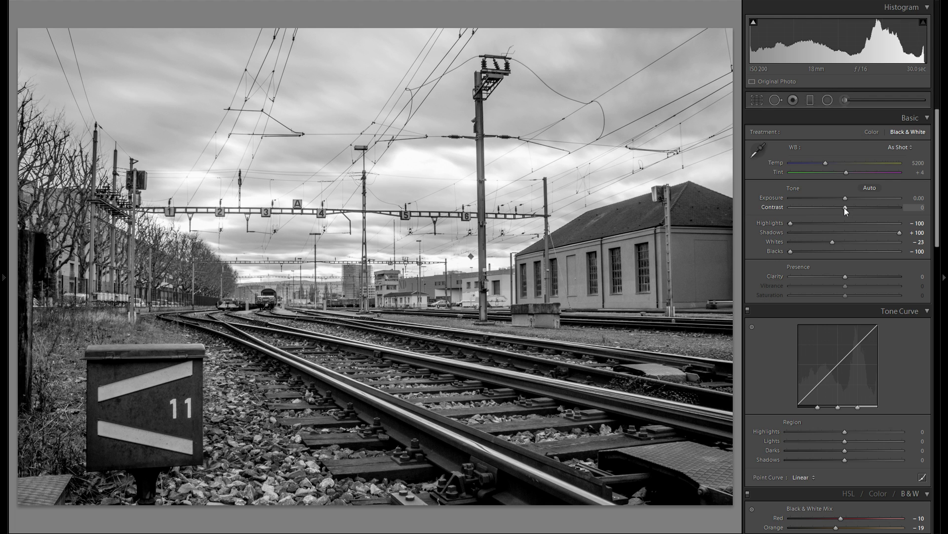
# In the Basic panel, set Contrast +24, Clarity +14 and Exposure −0.39 to darken the sky.
pyautogui.moveTo(845, 208)
pyautogui.mouseDown()
pyautogui.moveTo(871, 206)
pyautogui.moveTo(824, 205)
pyautogui.moveTo(859, 207)
pyautogui.mouseUp()
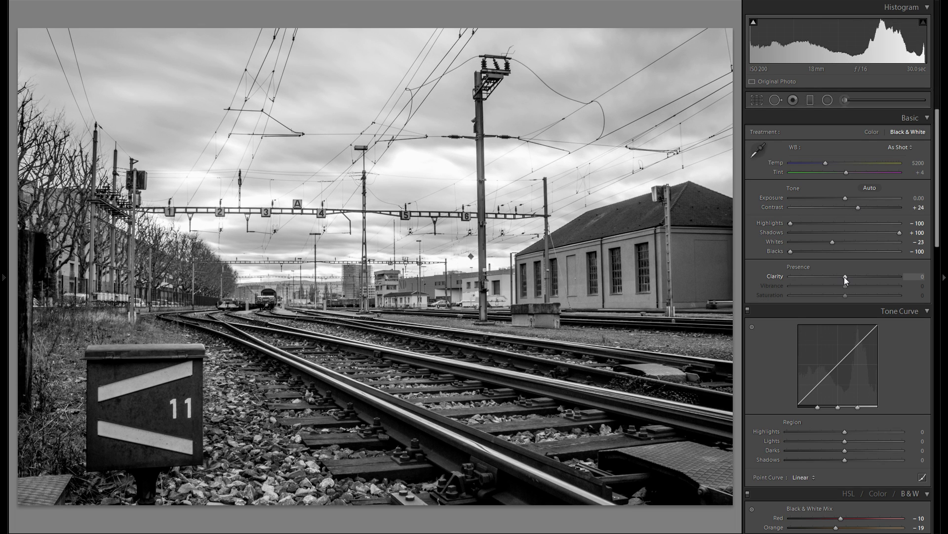
pyautogui.moveTo(852, 277)
pyautogui.mouseDown()
pyautogui.moveTo(822, 280)
pyautogui.moveTo(851, 278)
pyautogui.mouseUp()
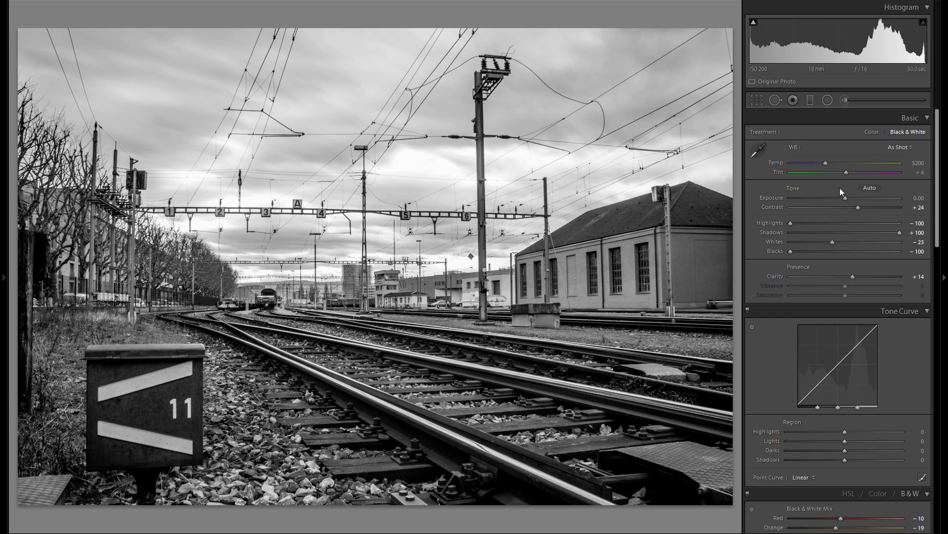
pyautogui.moveTo(846, 198); pyautogui.dragTo(841, 199)
# Raise the Tone Curve Highlights region to about +74.
pyautogui.scroll(-5, 859, 257)
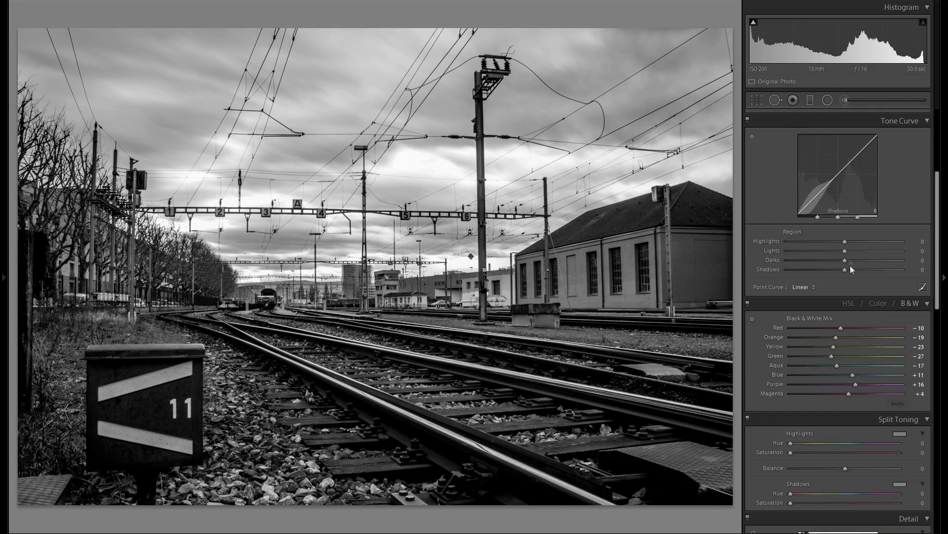
pyautogui.moveTo(843, 242); pyautogui.dragTo(886, 248)
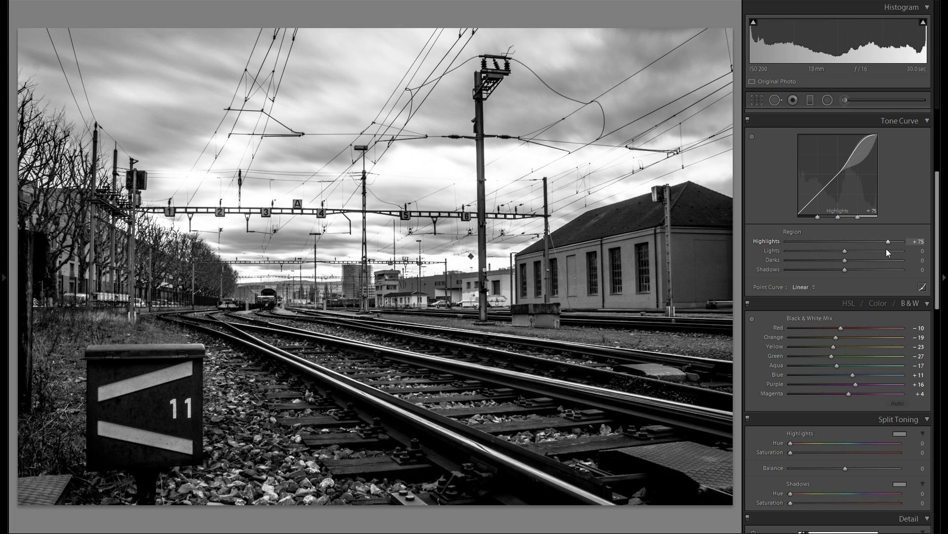
pyautogui.scroll(5, 887, 248)
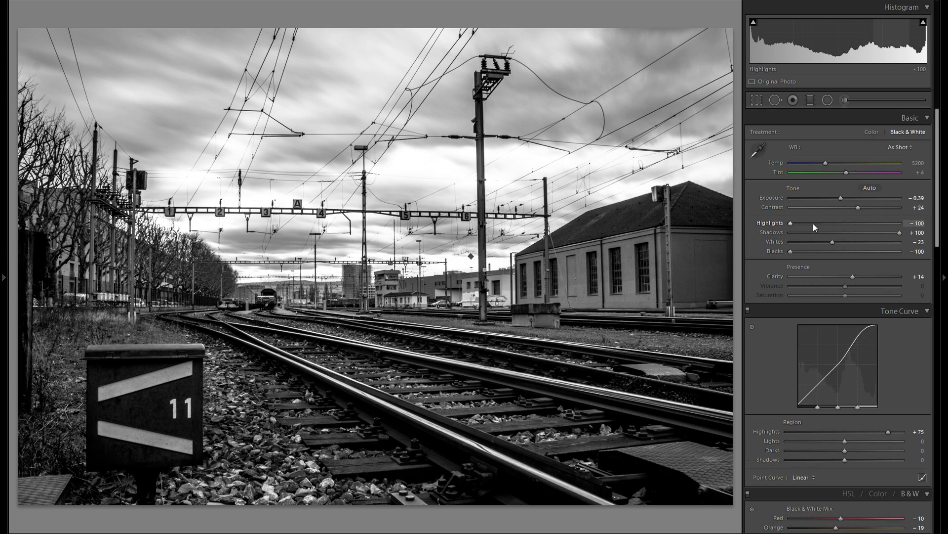
pyautogui.scroll(-4, 813, 224)
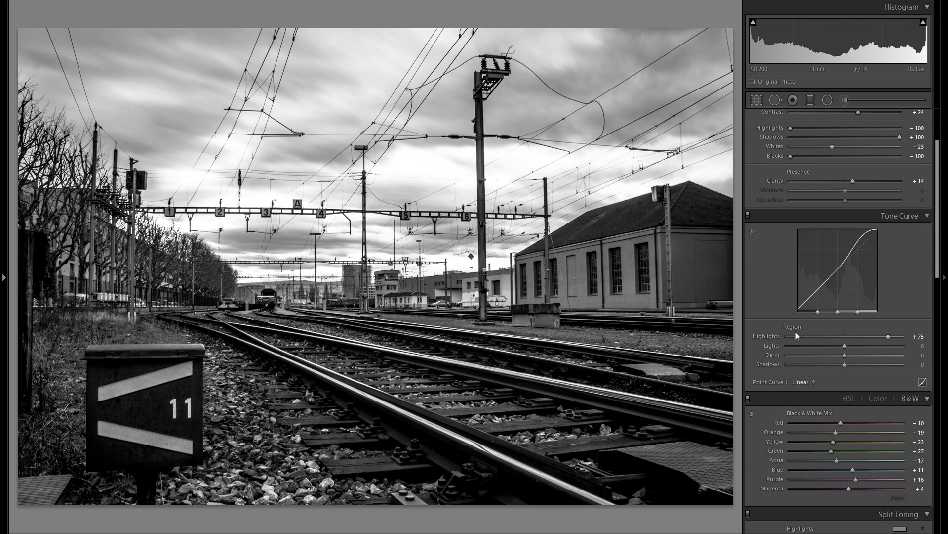
pyautogui.scroll(4, 803, 330)
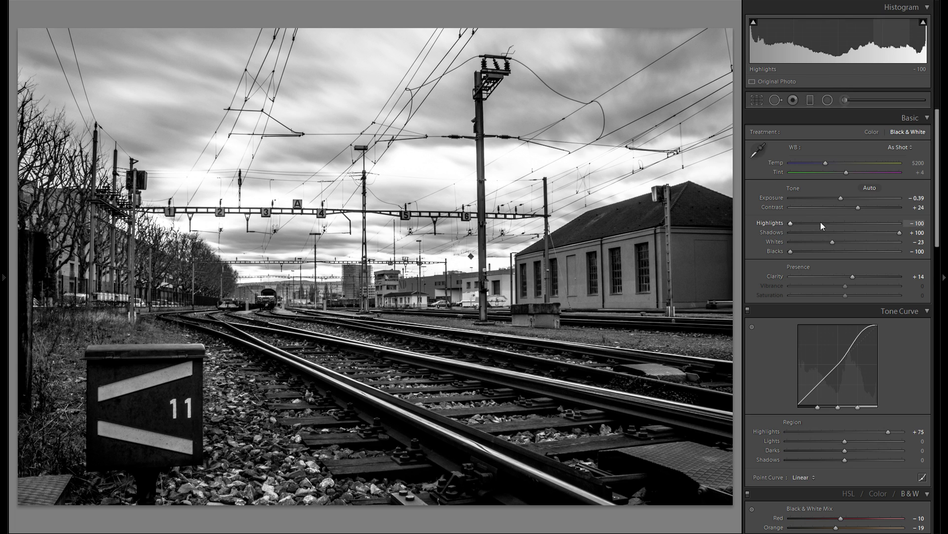
pyautogui.scroll(-8, 835, 247)
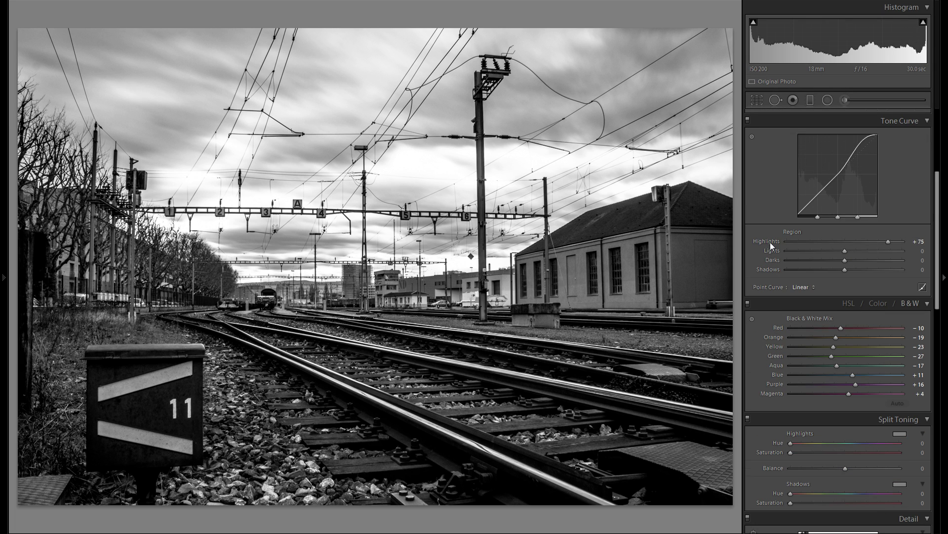
pyautogui.doubleClick(770, 242)
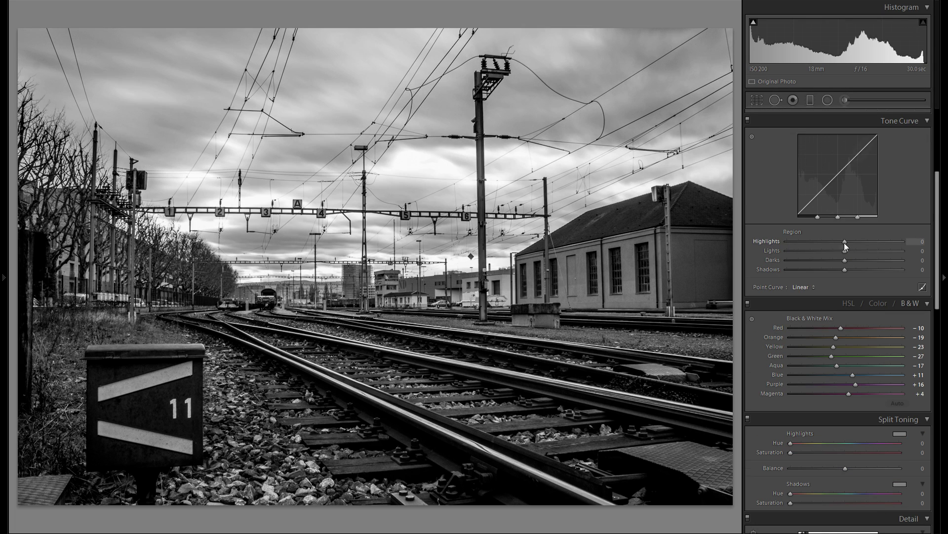
pyautogui.click(889, 241)
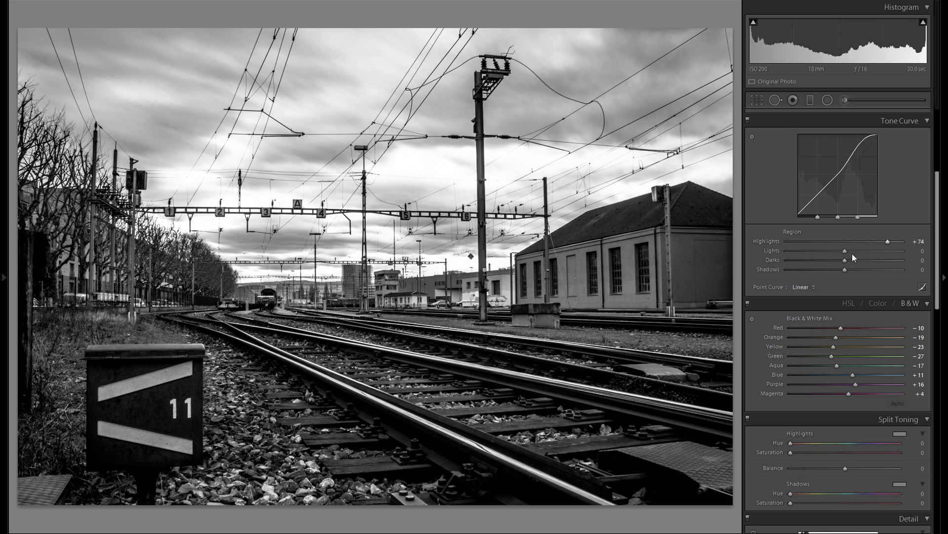
# Lower tone curve Lights to −36 and Darks to −11, keeping Shadows at 0.
pyautogui.moveTo(844, 250); pyautogui.dragTo(822, 254)
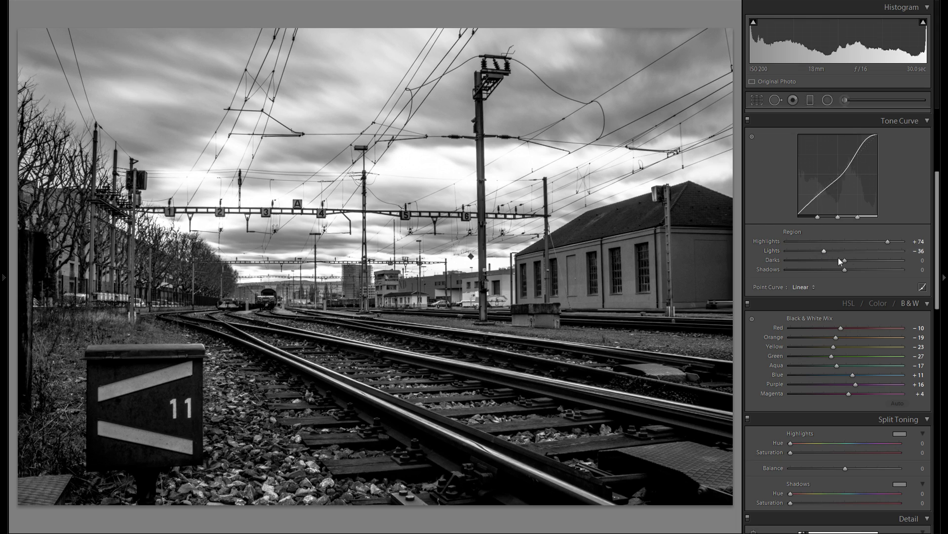
pyautogui.moveTo(846, 259)
pyautogui.mouseDown()
pyautogui.moveTo(828, 259)
pyautogui.moveTo(861, 262)
pyautogui.moveTo(839, 261)
pyautogui.mouseUp()
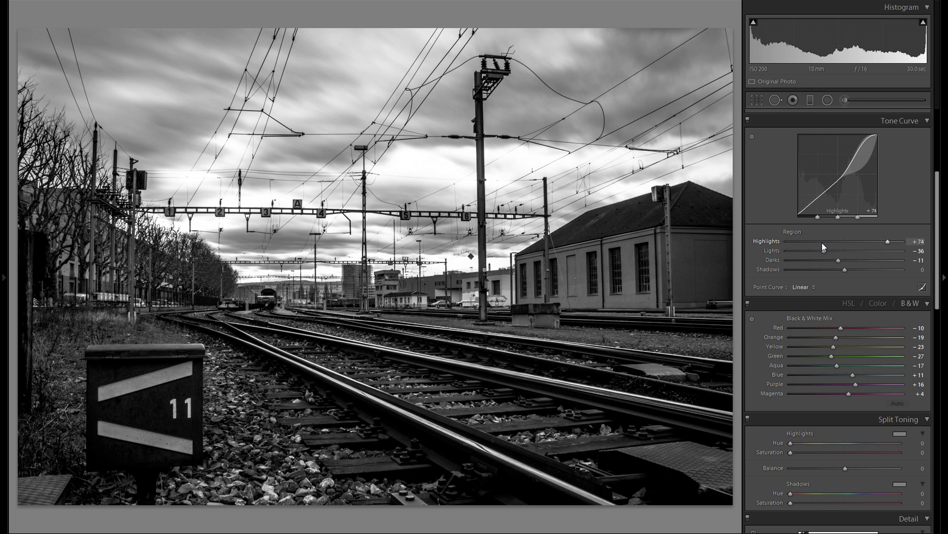
pyautogui.moveTo(850, 271)
pyautogui.mouseDown()
pyautogui.moveTo(820, 271)
pyautogui.moveTo(854, 272)
pyautogui.moveTo(846, 271)
pyautogui.mouseUp()
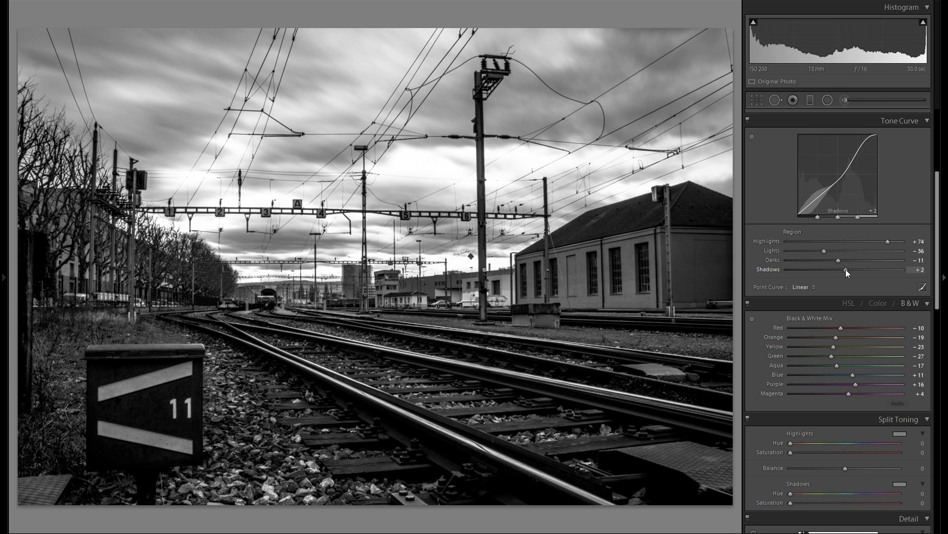
pyautogui.doubleClick(775, 268)
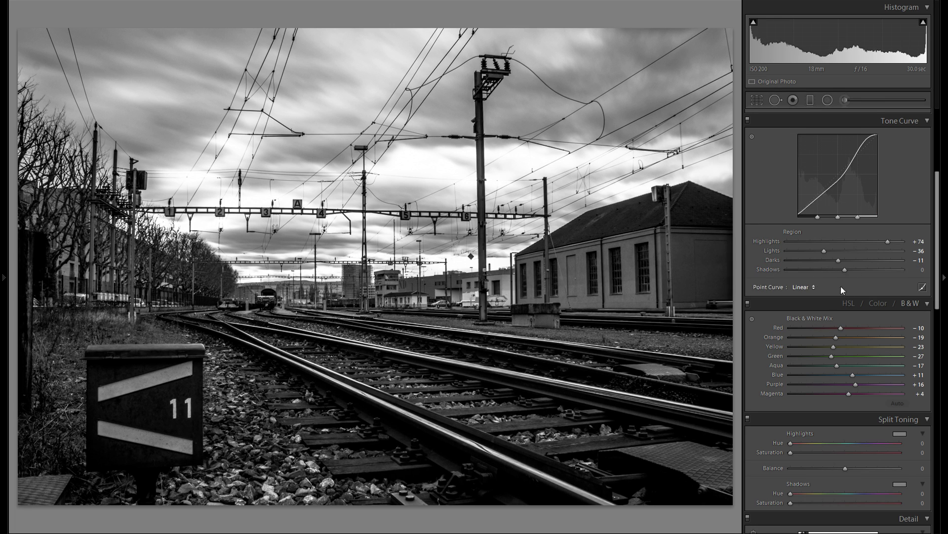
pyautogui.scroll(-3, 840, 286)
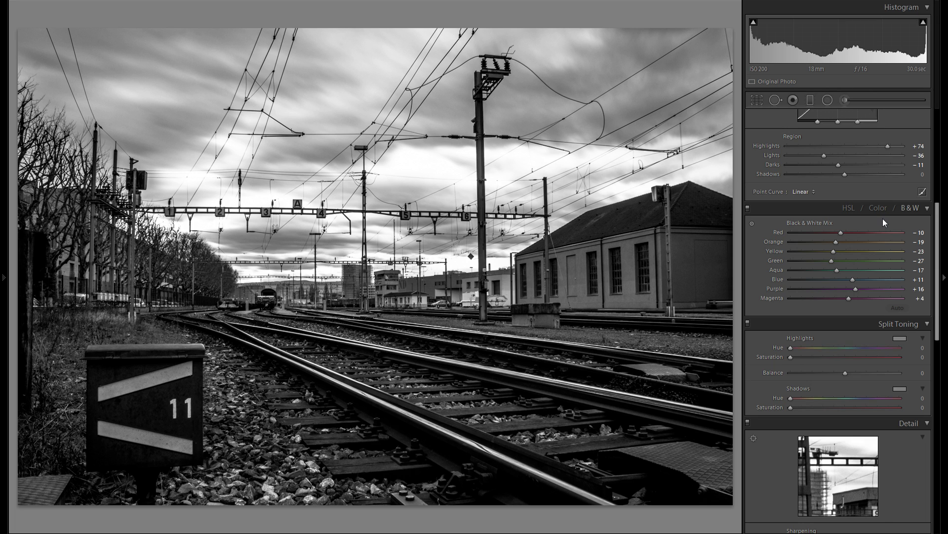
# Drop the Split Toning highlight saturation to 0, leaving hue 45 and no sepia tint.
pyautogui.scroll(-3, 882, 218)
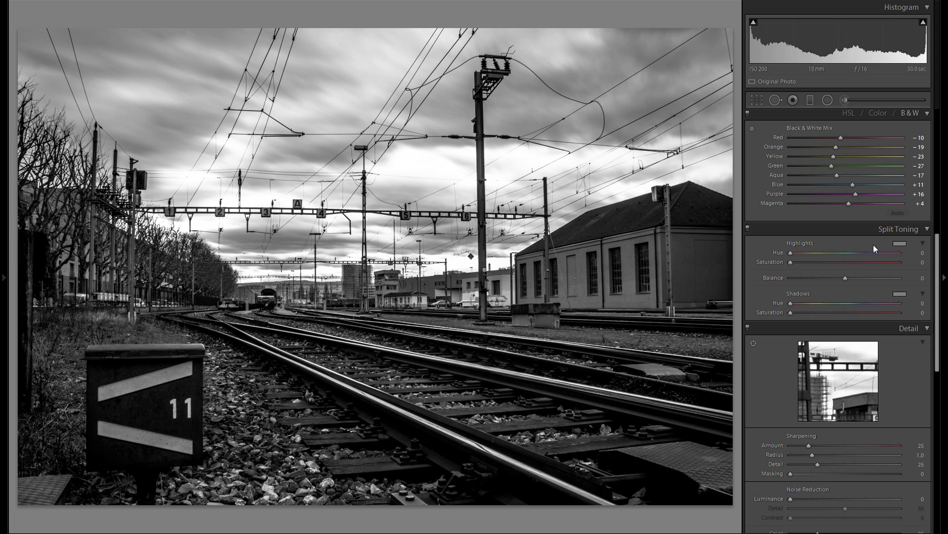
pyautogui.click(900, 243)
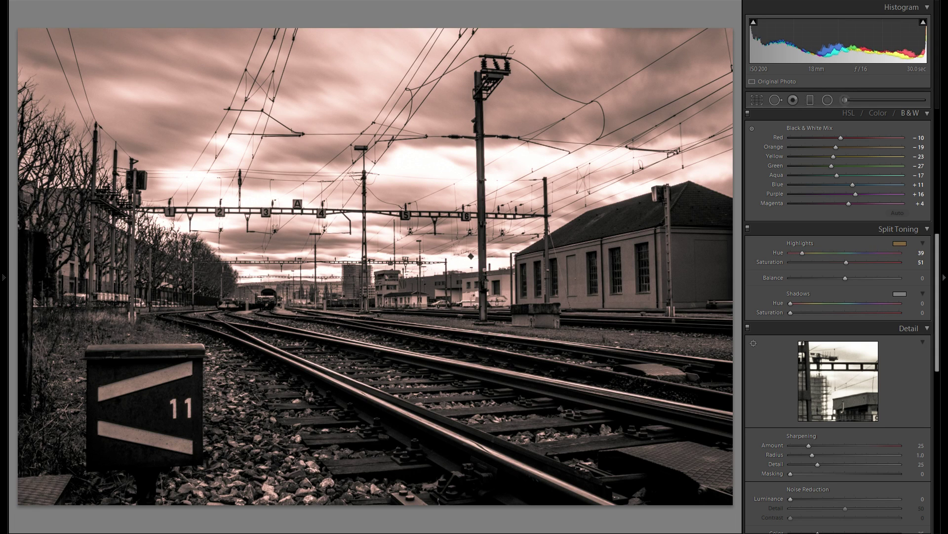
pyautogui.moveTo(838, 262); pyautogui.dragTo(800, 277)
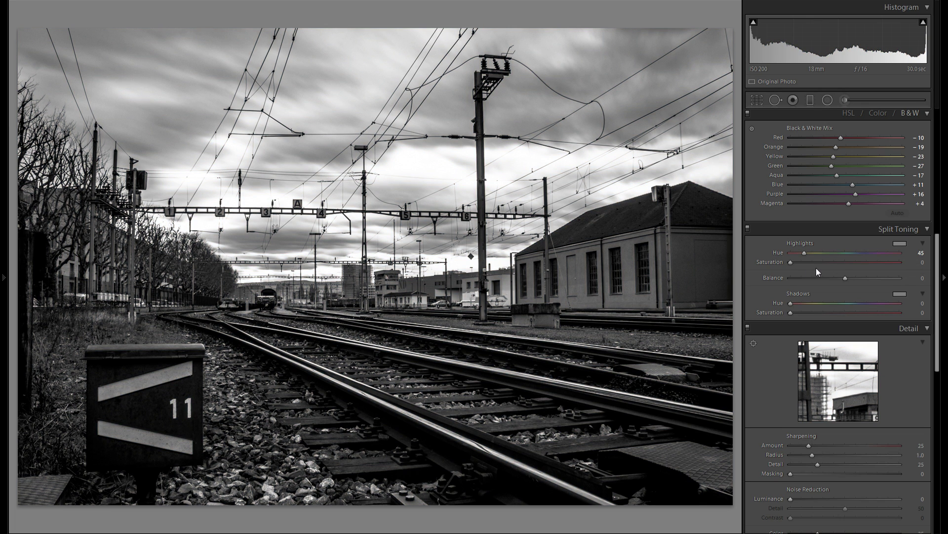
pyautogui.scroll(-3, 867, 307)
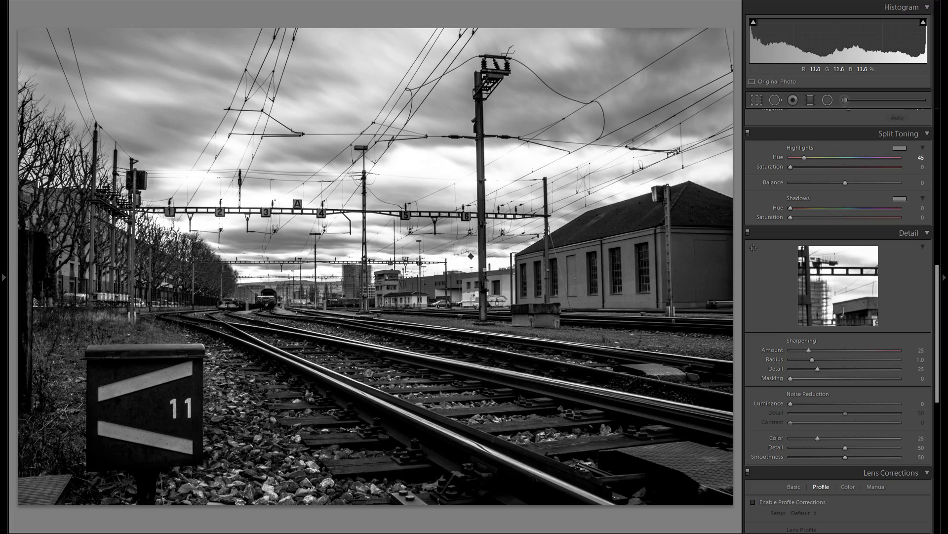
# At 1:1 zoom, set Sharpening Amount to 60 and Masking to 87.
pyautogui.click(369, 373)
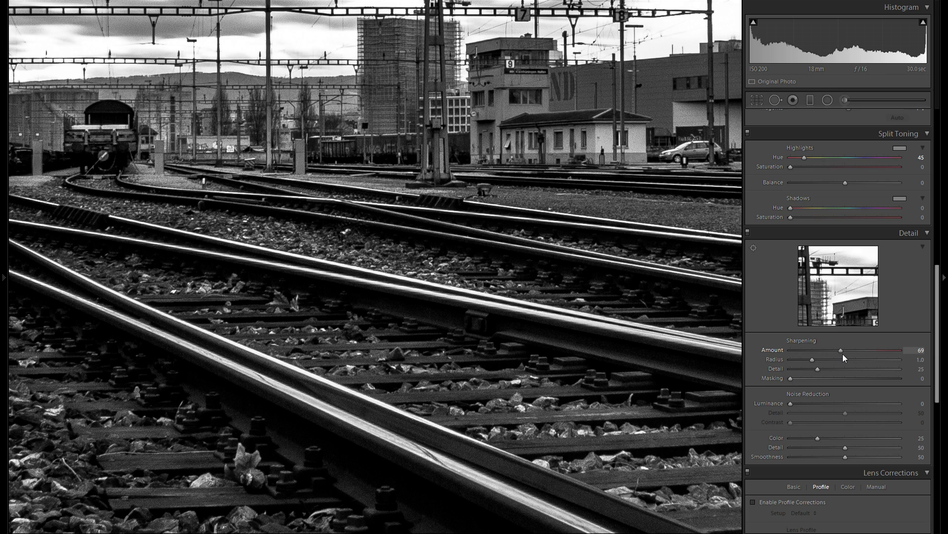
pyautogui.moveTo(844, 353); pyautogui.dragTo(899, 354)
pyautogui.moveTo(829, 353); pyautogui.dragTo(836, 352)
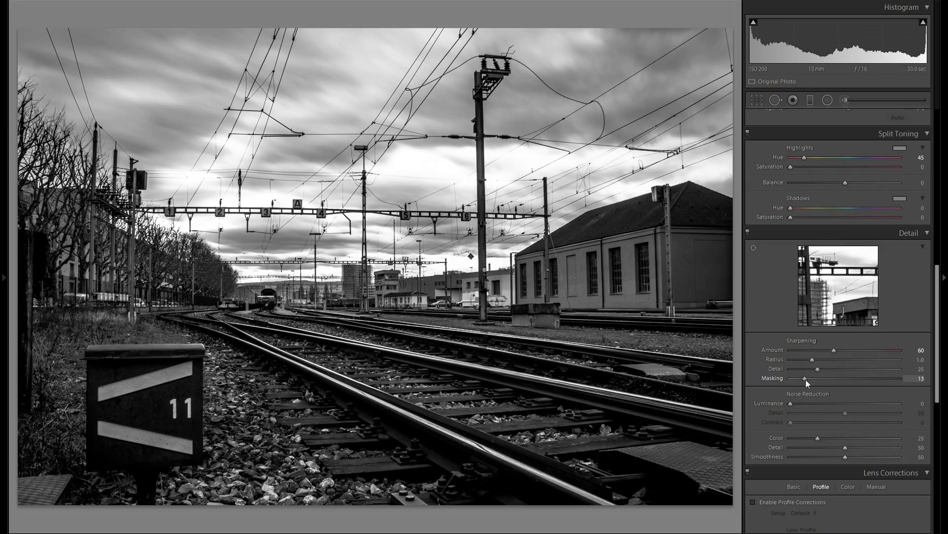
pyautogui.moveTo(811, 379); pyautogui.dragTo(886, 382)
pyautogui.scroll(-3, 849, 390)
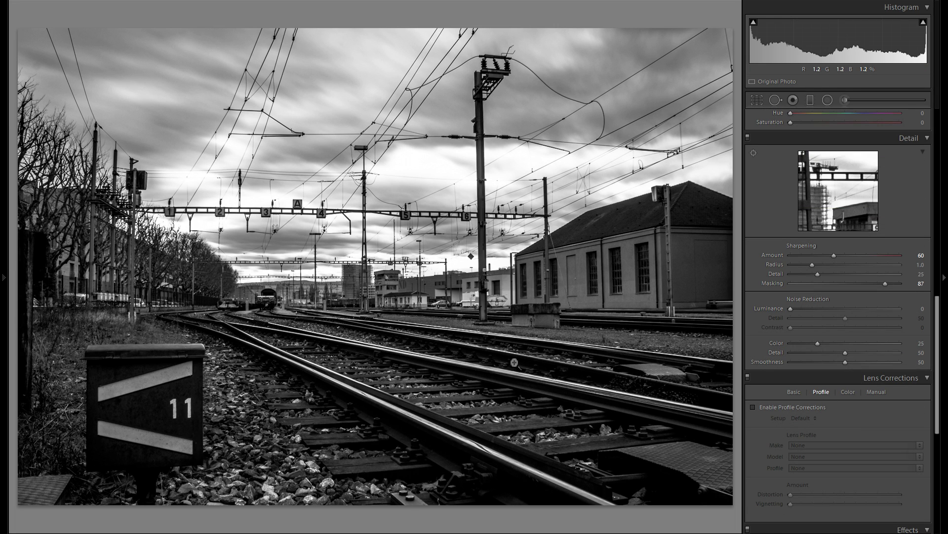
pyautogui.click(426, 334)
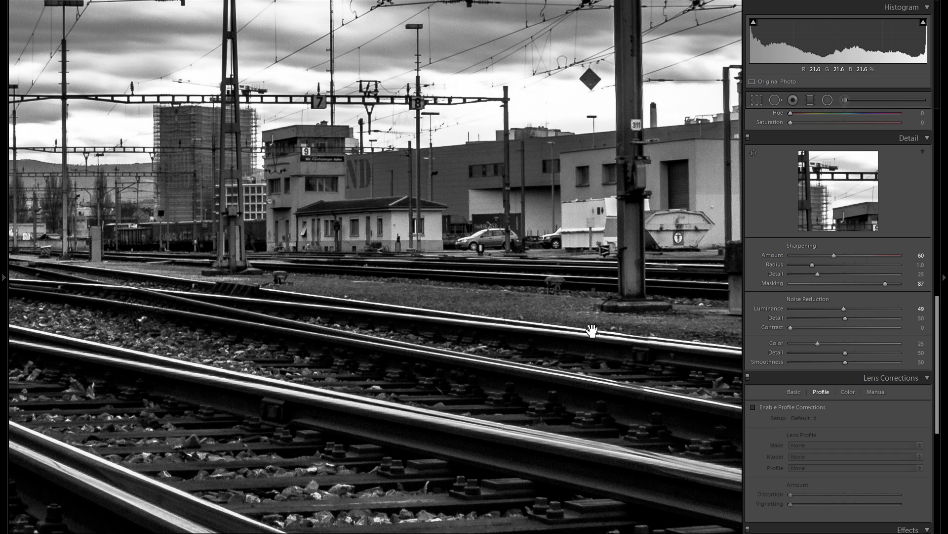
pyautogui.moveTo(842, 308); pyautogui.dragTo(766, 316)
pyautogui.scroll(-3, 781, 322)
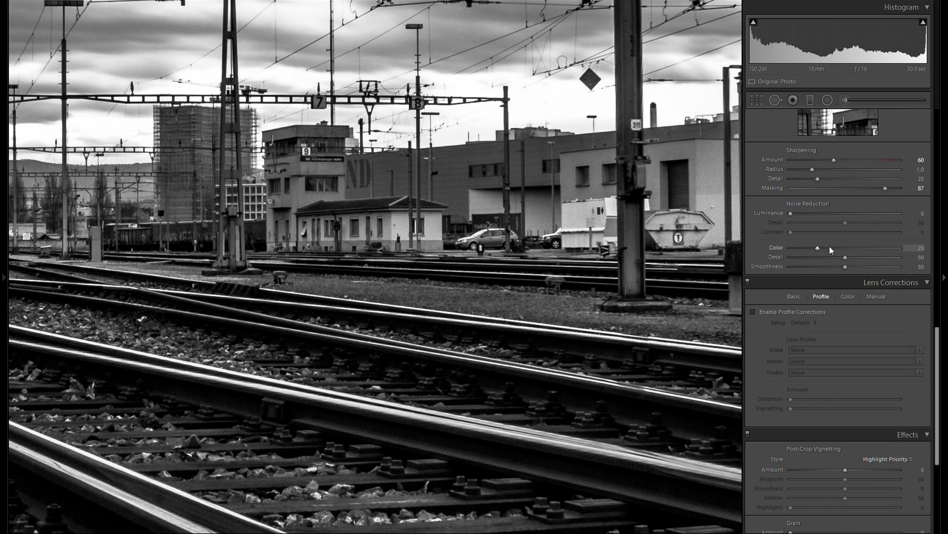
pyautogui.click(652, 284)
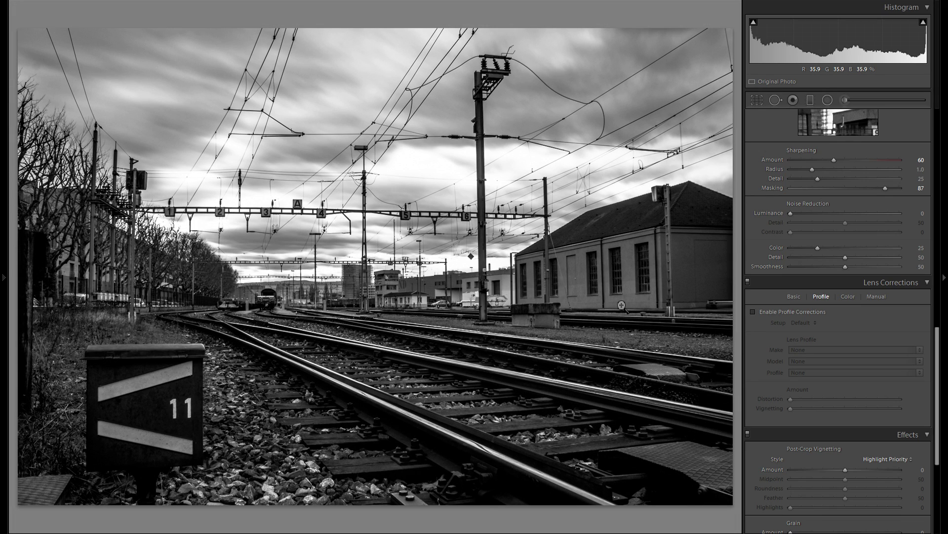
# Enable lens profile corrections with Canon as the make, toggling them off and on to compare.
pyautogui.scroll(-3, 829, 249)
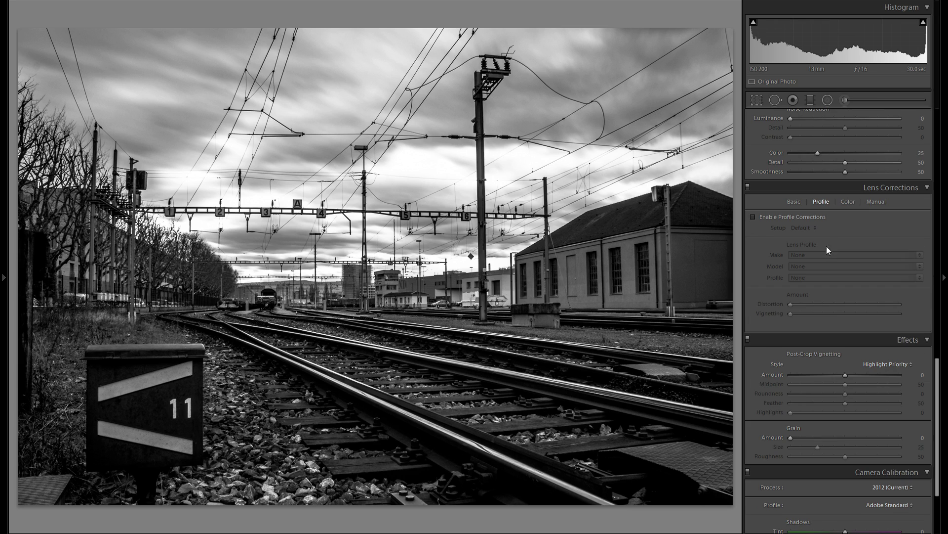
pyautogui.click(786, 217)
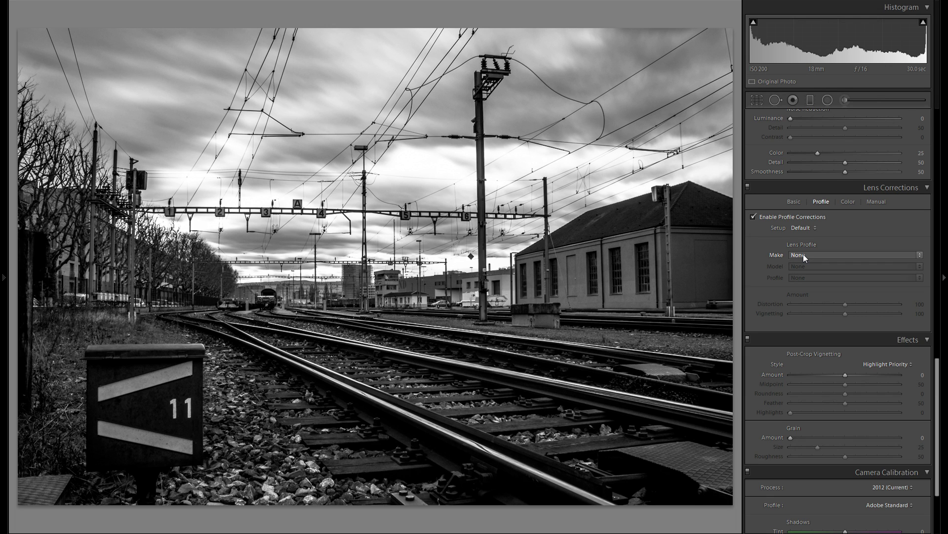
pyautogui.click(804, 253)
pyautogui.click(822, 275)
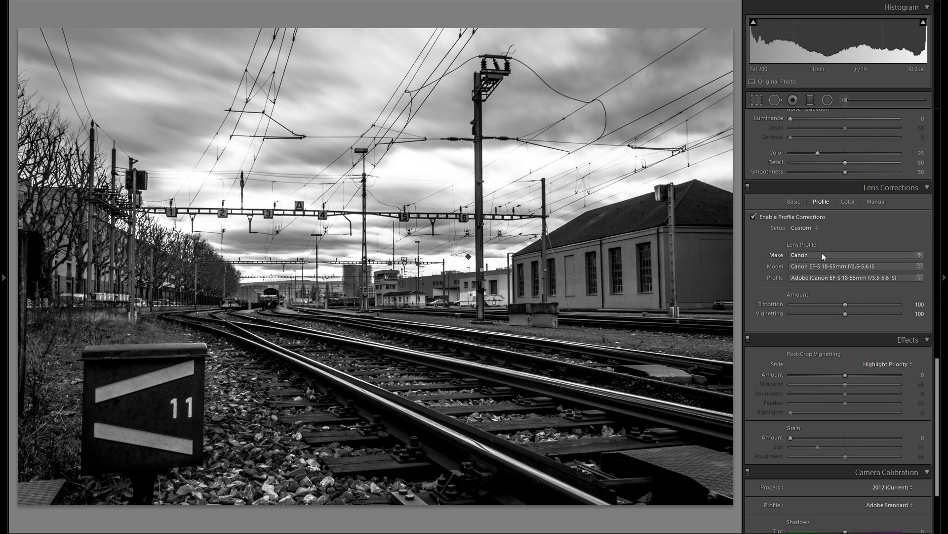
pyautogui.click(792, 216)
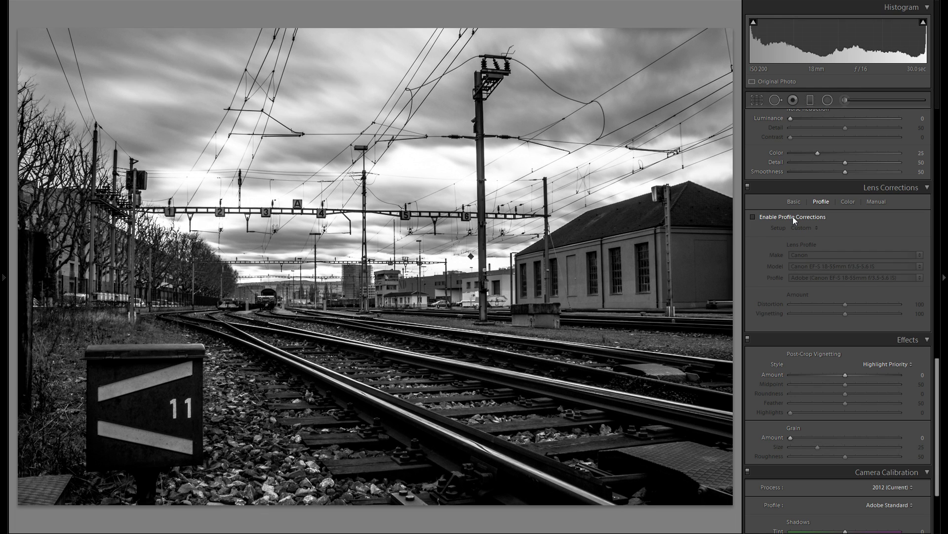
pyautogui.click(793, 216)
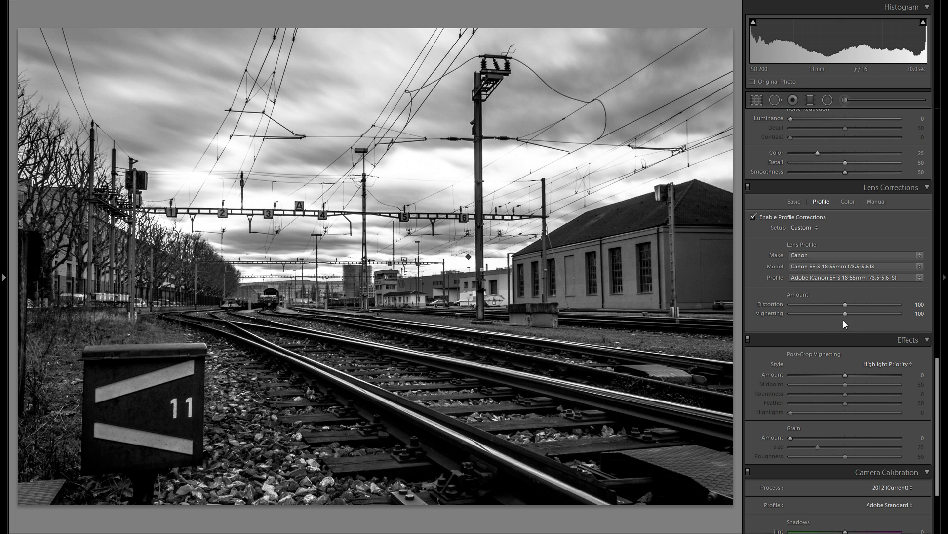
pyautogui.click(844, 312)
# Set lens Vignetting correction to 0 and Post-Crop Vignetting Amount to −25.
pyautogui.moveTo(846, 312); pyautogui.dragTo(778, 316)
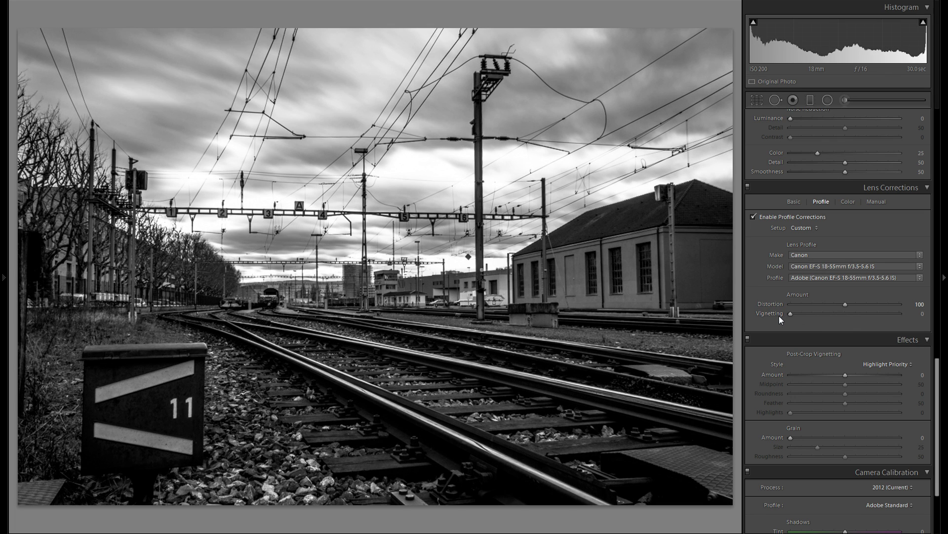
pyautogui.scroll(-3, 818, 233)
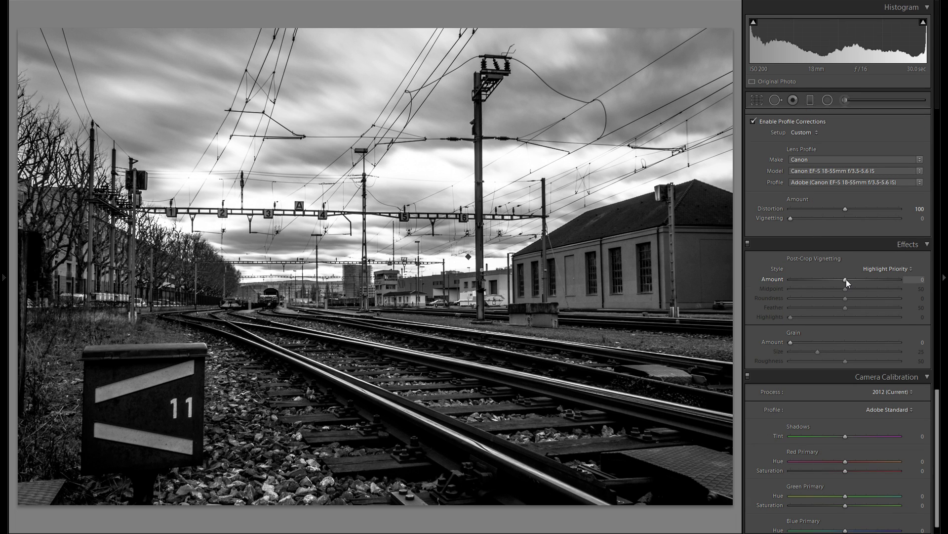
pyautogui.moveTo(846, 279)
pyautogui.mouseDown()
pyautogui.moveTo(828, 276)
pyautogui.moveTo(843, 289)
pyautogui.moveTo(817, 289)
pyautogui.moveTo(834, 282)
pyautogui.mouseUp()
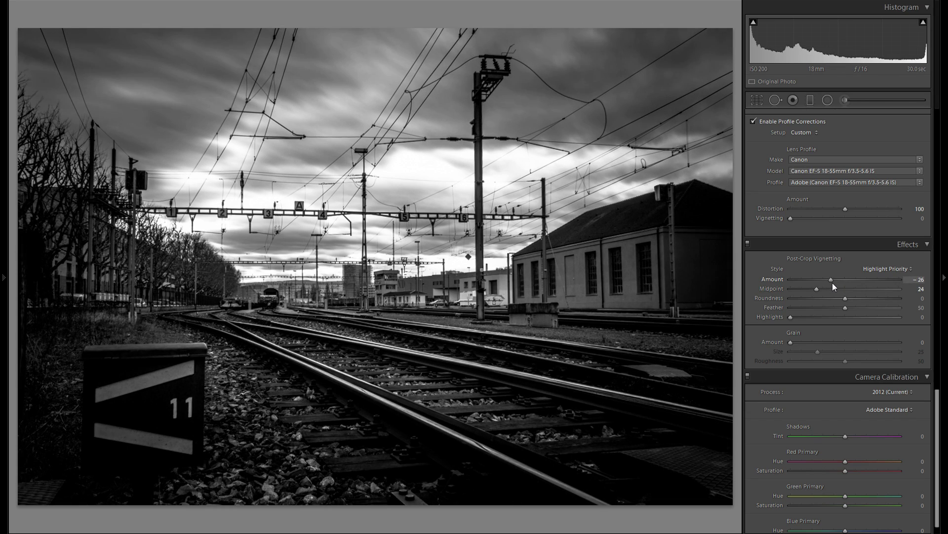
pyautogui.moveTo(834, 283); pyautogui.dragTo(833, 282)
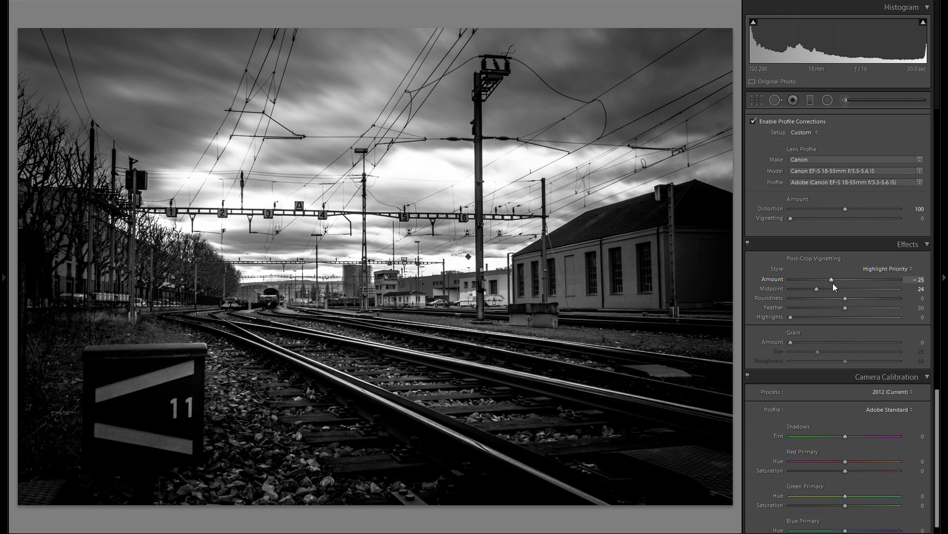
pyautogui.scroll(-1, 833, 283)
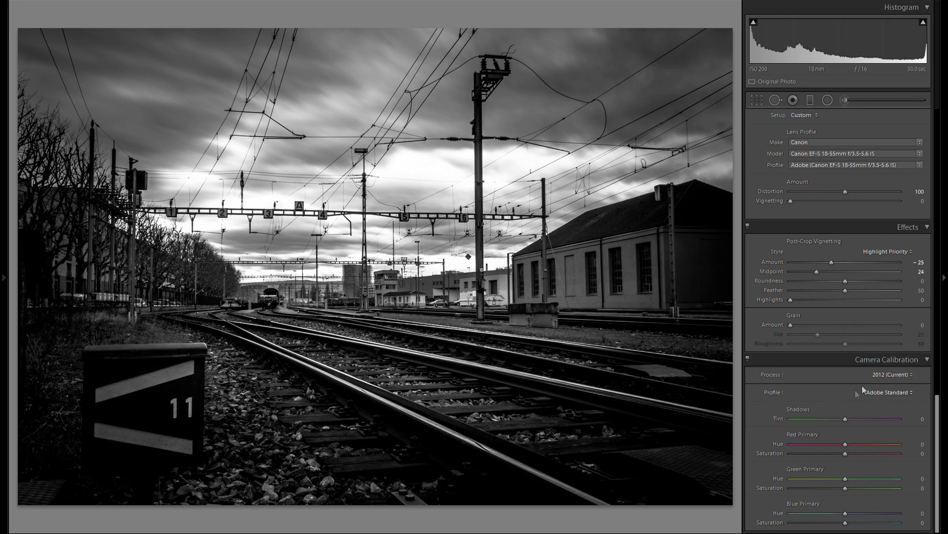
# Preview the Camera Faithful, Landscape, Neutral, Portrait and Standard profiles, then return to Adobe Standard.
pyautogui.click(874, 394)
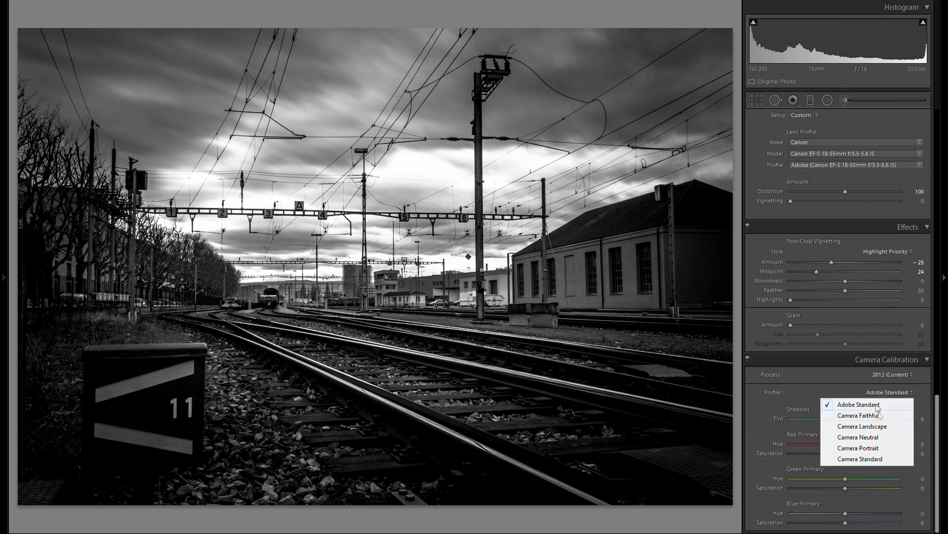
pyautogui.click(879, 419)
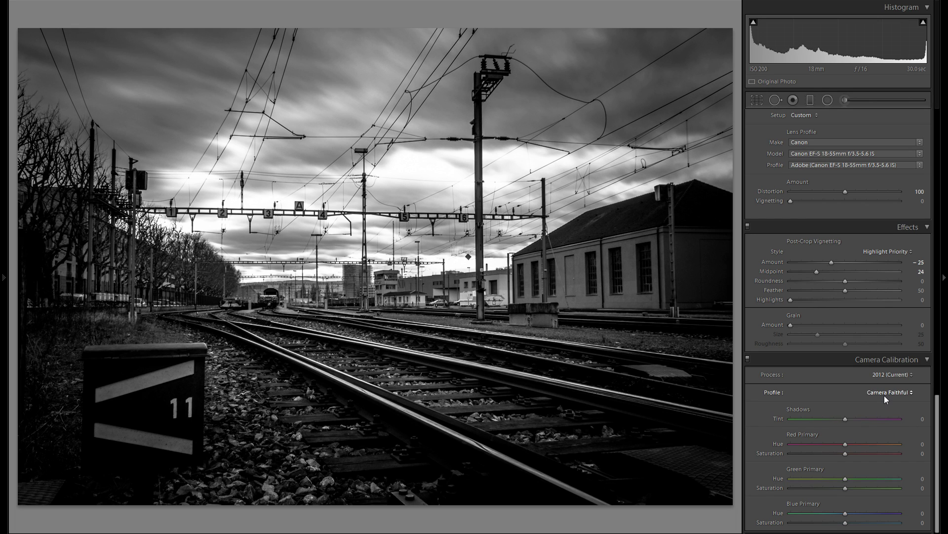
pyautogui.click(884, 396)
pyautogui.click(887, 423)
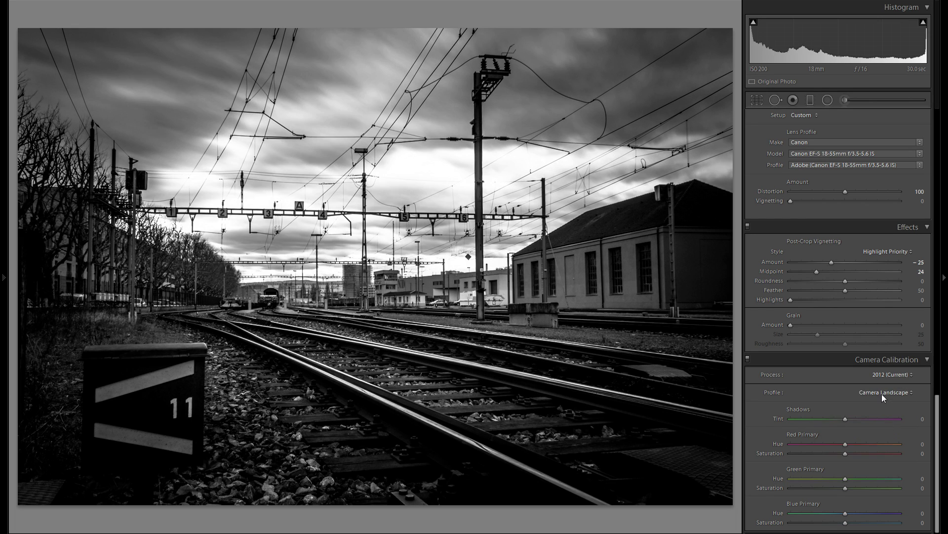
pyautogui.click(882, 393)
pyautogui.click(879, 431)
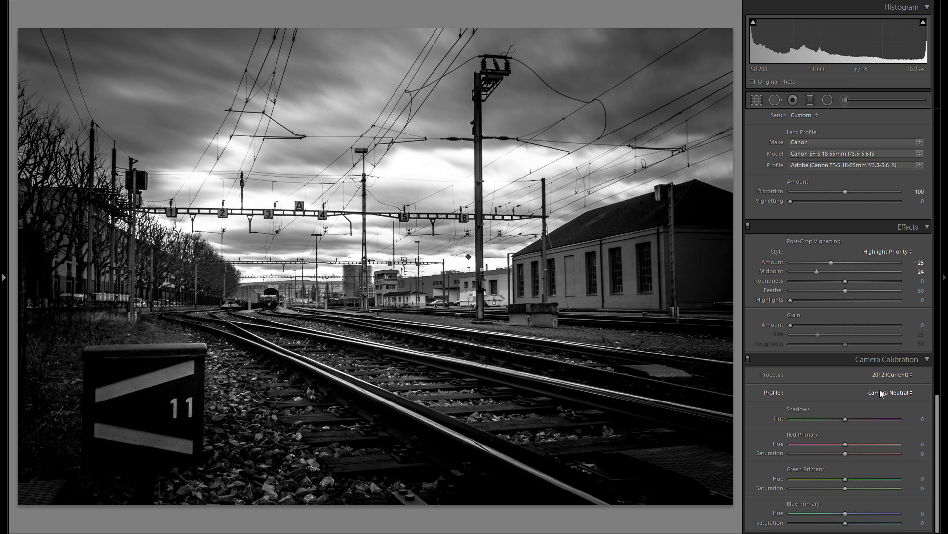
pyautogui.click(880, 391)
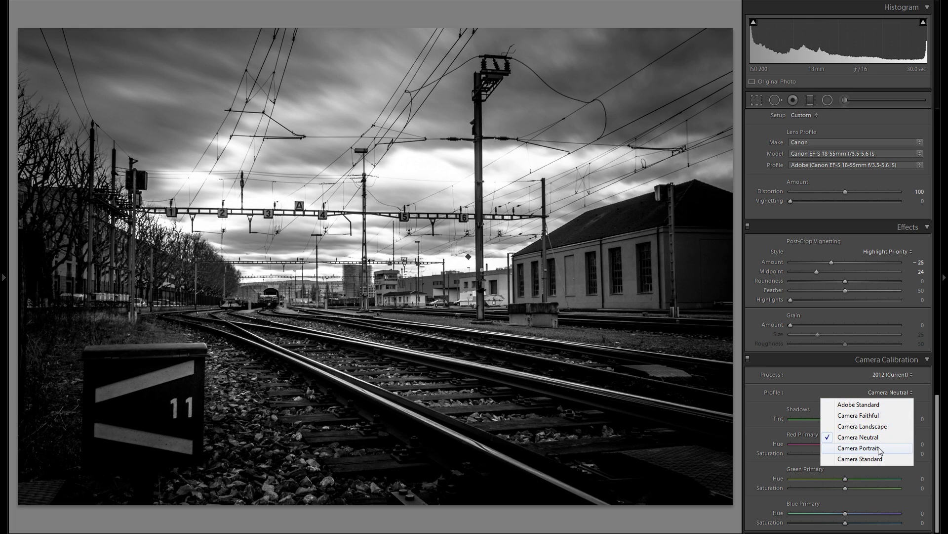
pyautogui.click(880, 449)
pyautogui.click(887, 393)
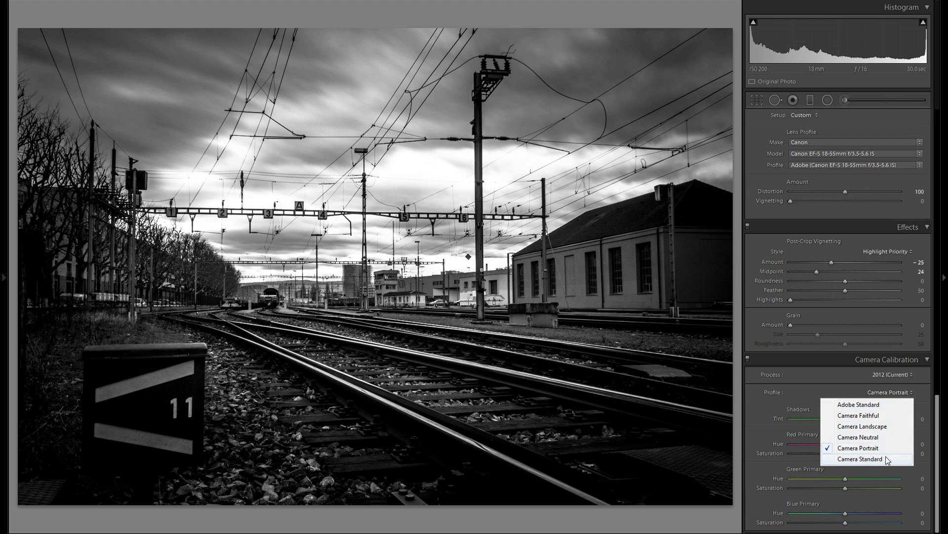
pyautogui.click(886, 459)
pyautogui.click(884, 391)
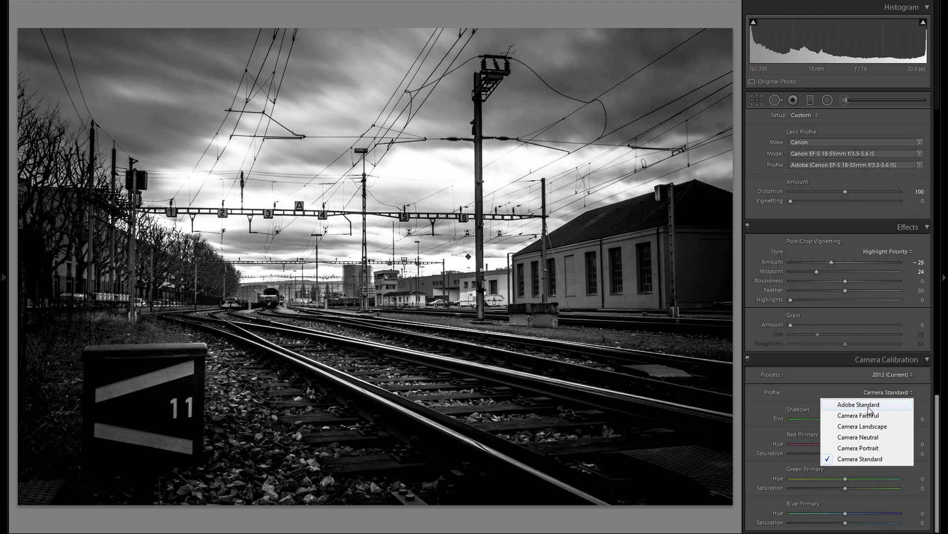
pyautogui.click(869, 405)
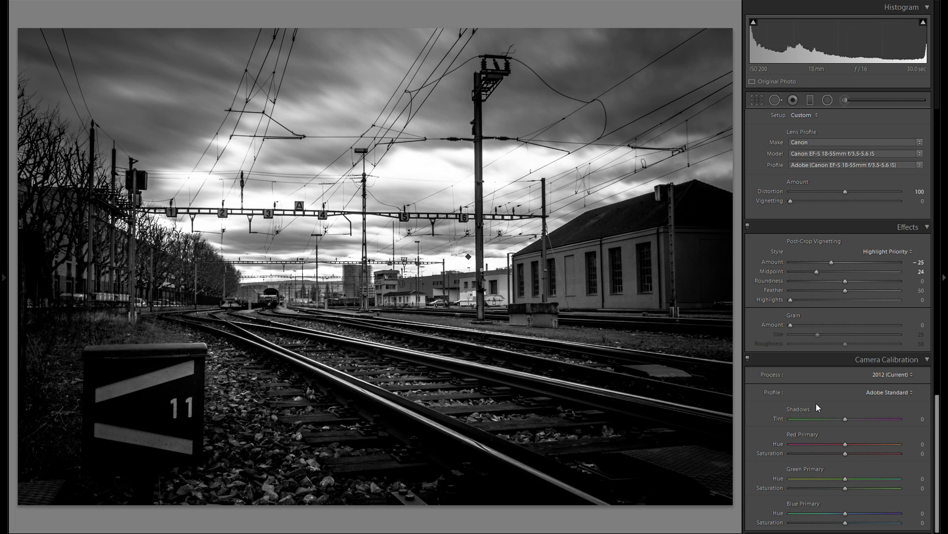
# Set Shadows Tint −18, Red +15/+17, Green −22/+19, Blue +9/−4, then compare calibration on and off.
pyautogui.moveTo(845, 418)
pyautogui.mouseDown()
pyautogui.moveTo(822, 426)
pyautogui.moveTo(836, 428)
pyautogui.mouseUp()
pyautogui.moveTo(845, 443); pyautogui.dragTo(853, 443)
pyautogui.moveTo(845, 453); pyautogui.dragTo(849, 514)
pyautogui.moveTo(845, 522); pyautogui.dragTo(843, 523)
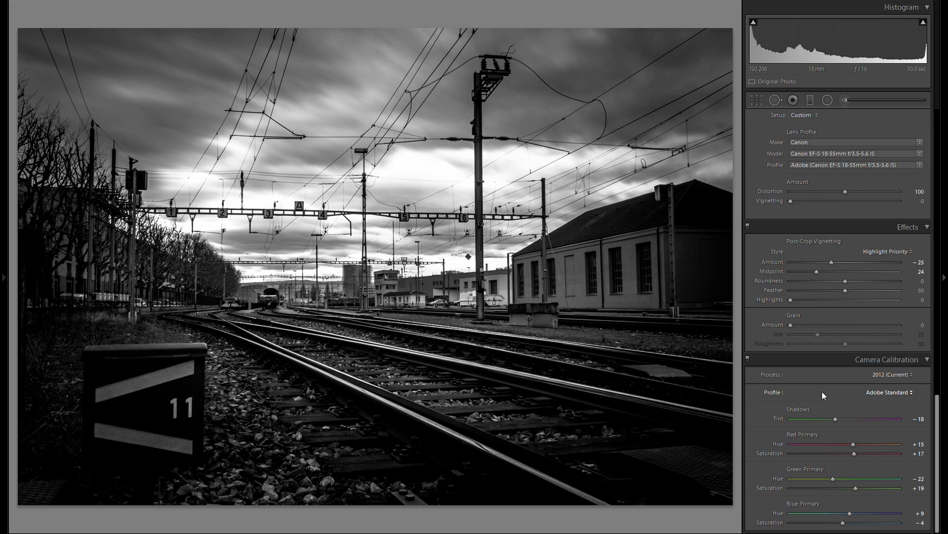
pyautogui.click(748, 358)
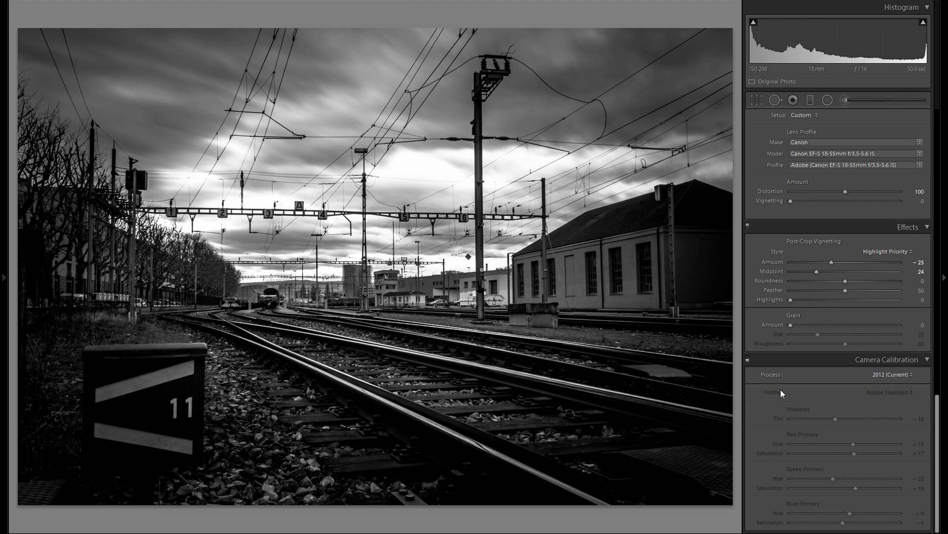
pyautogui.click(749, 358)
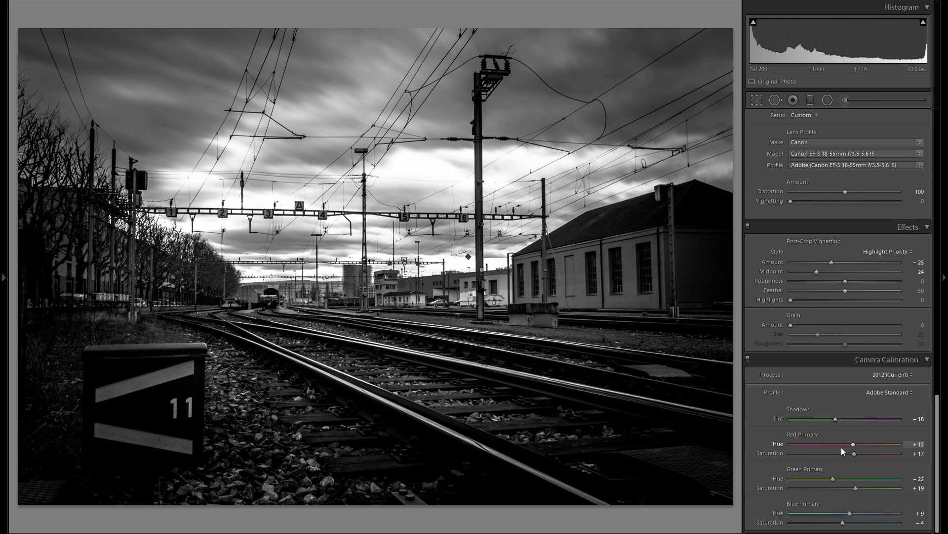
# Create an adjustment brush at Exposure +0.38 and paint a first brightening stroke.
pyautogui.scroll(10, 832, 410)
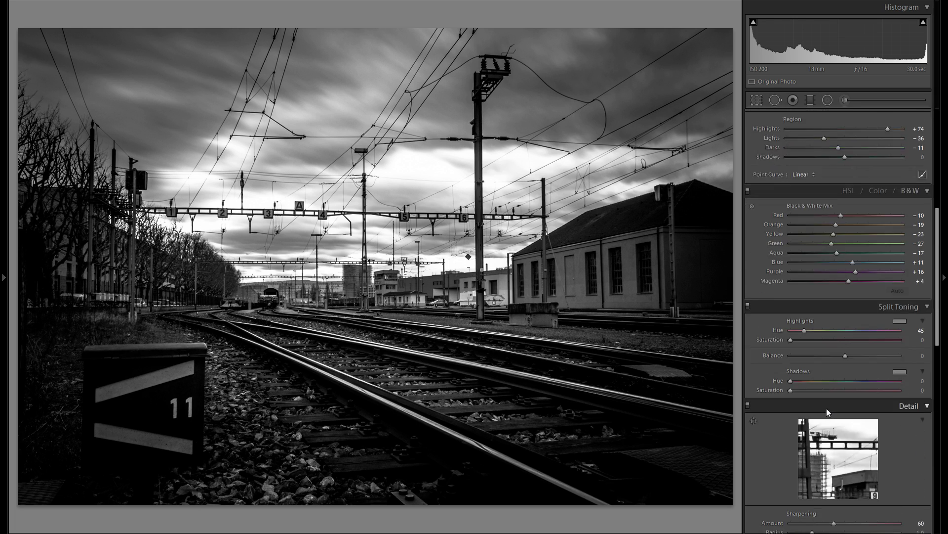
pyautogui.scroll(6, 827, 410)
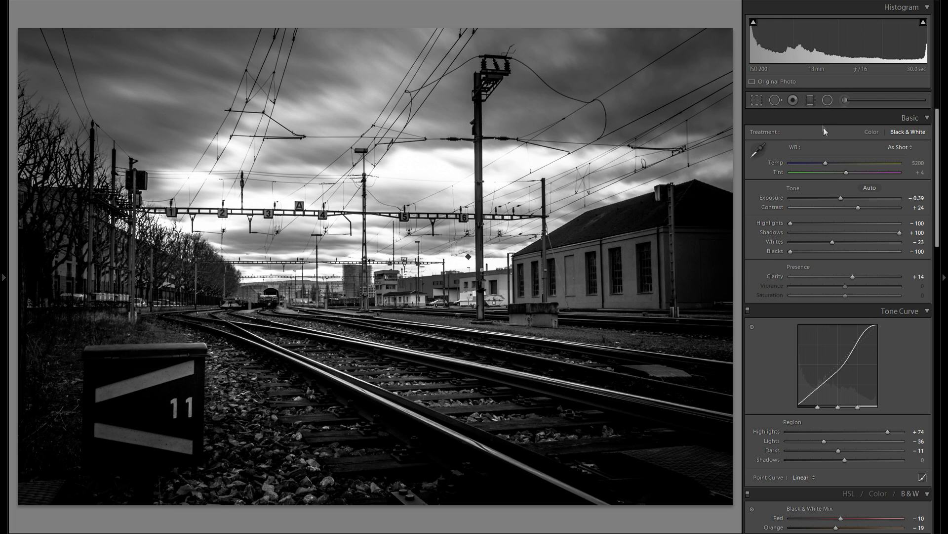
pyautogui.click(843, 99)
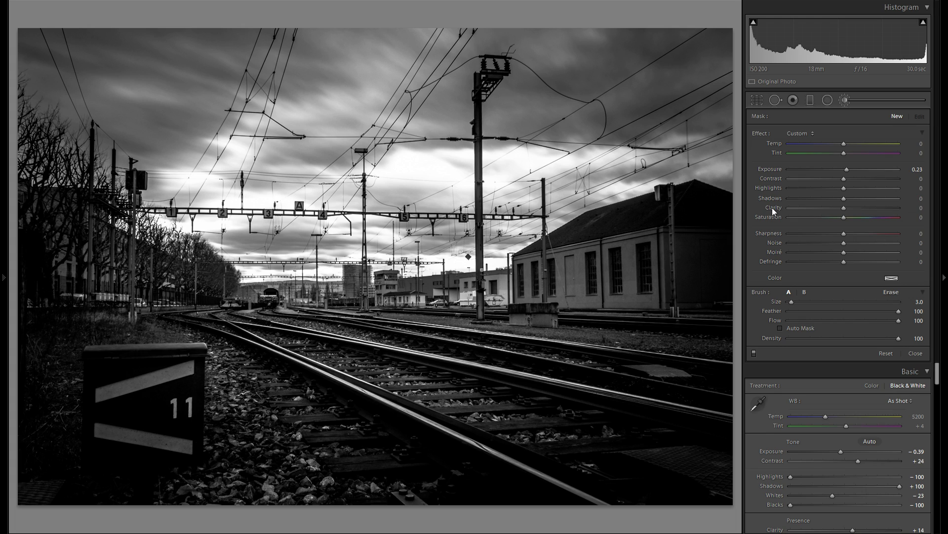
pyautogui.doubleClick(775, 169)
pyautogui.moveTo(844, 171); pyautogui.dragTo(846, 168)
pyautogui.scroll(4, 526, 406)
pyautogui.scroll(1, 605, 383)
pyautogui.moveTo(545, 419); pyautogui.dragTo(415, 396)
# Brighten the tracks, building wall and ballast between the rails with the brush.
pyautogui.scroll(-3, 474, 405)
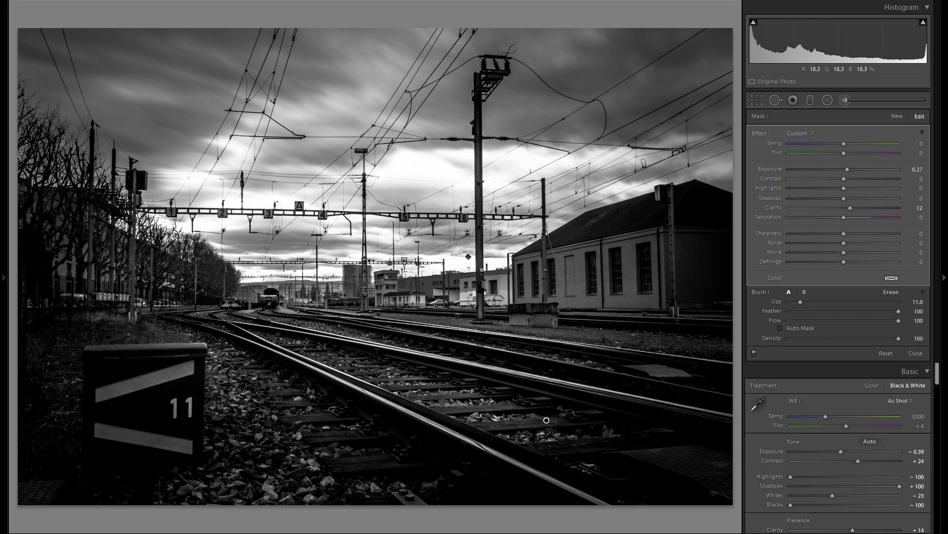
pyautogui.scroll(-2, 356, 365)
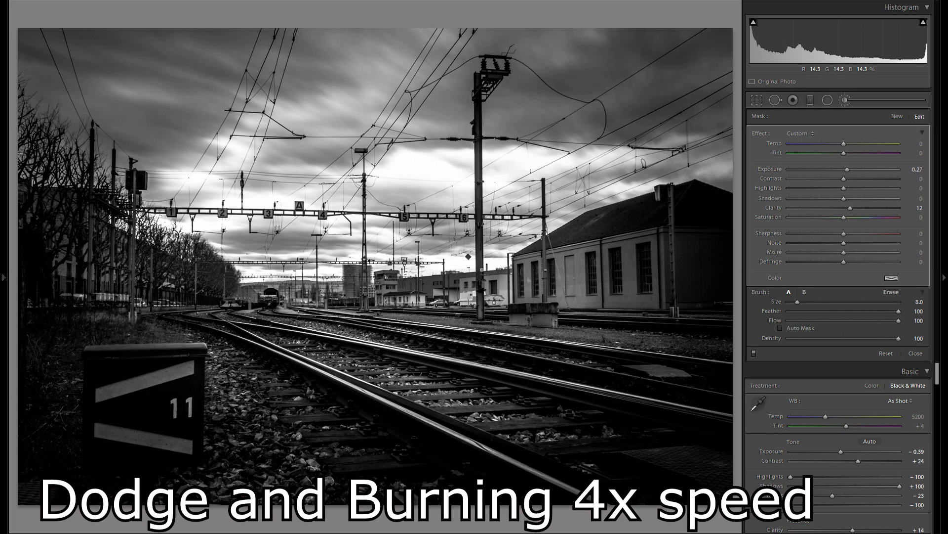
pyautogui.scroll(-2, 546, 420)
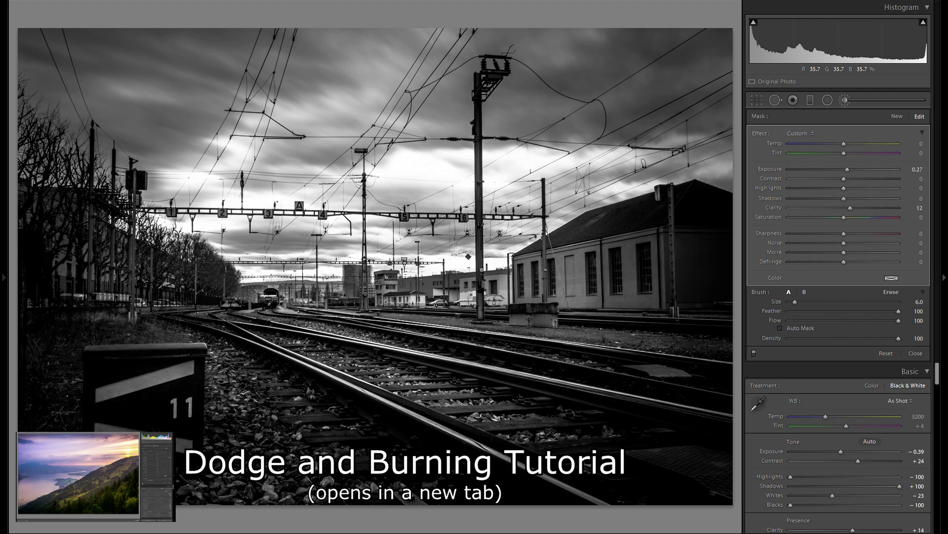
pyautogui.scroll(-2, 546, 420)
pyautogui.moveTo(237, 321)
pyautogui.mouseDown()
pyautogui.moveTo(384, 313)
pyautogui.moveTo(626, 245)
pyautogui.moveTo(601, 294)
pyautogui.mouseUp()
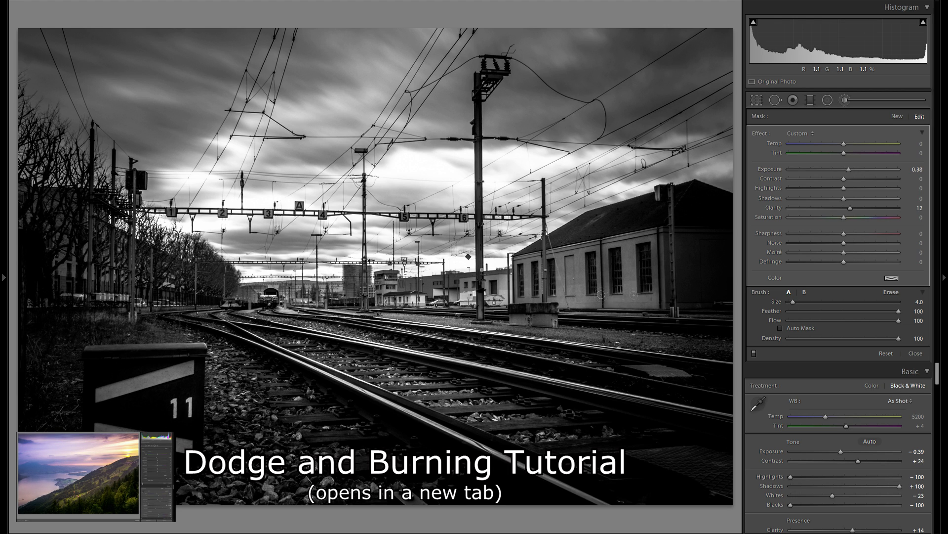
pyautogui.scroll(-1, 385, 314)
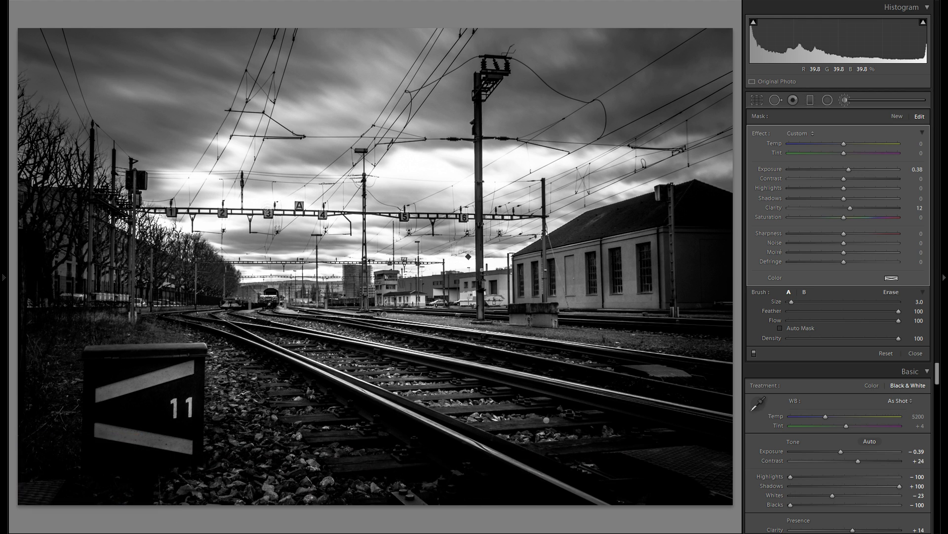
pyautogui.scroll(4, 173, 213)
pyautogui.moveTo(296, 366)
pyautogui.mouseDown()
pyautogui.moveTo(321, 410)
pyautogui.moveTo(277, 425)
pyautogui.moveTo(353, 447)
pyautogui.mouseUp()
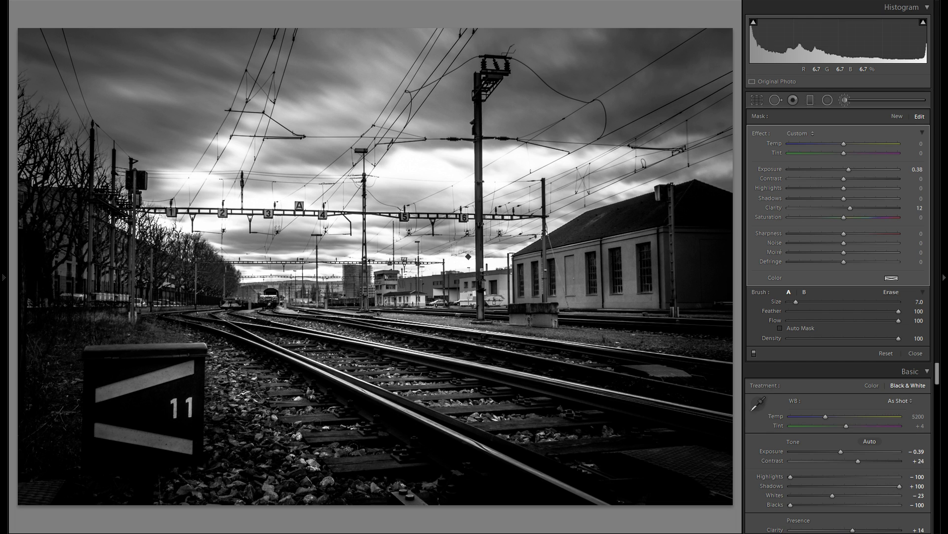
# Paint the sky darker at Exposure −0.24 with added Contrast and Clarity.
pyautogui.scroll(6, 354, 447)
pyautogui.moveTo(40, 89); pyautogui.dragTo(711, 129)
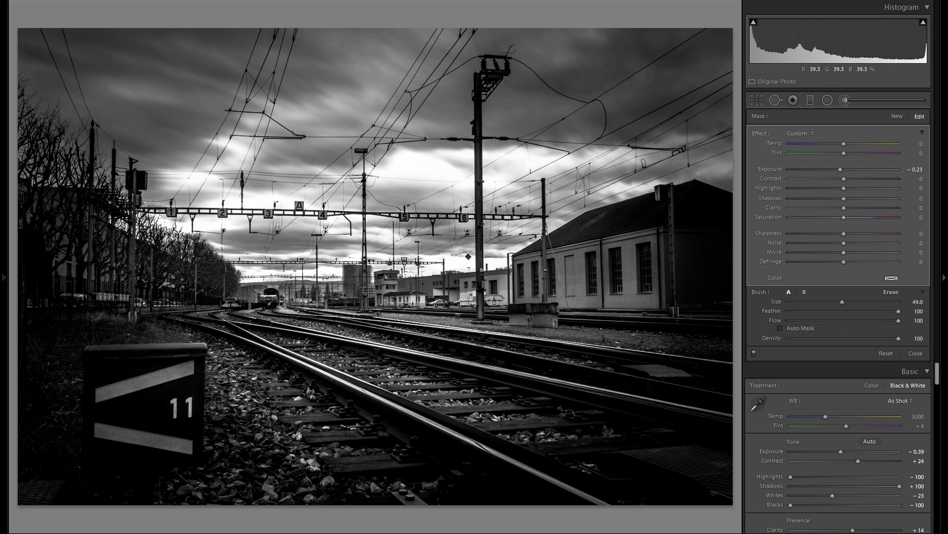
pyautogui.click(840, 169)
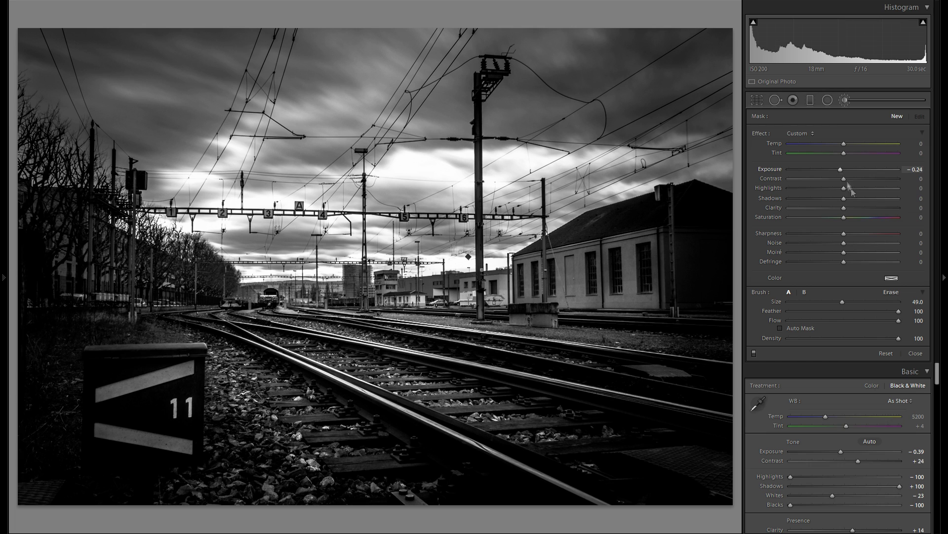
pyautogui.moveTo(845, 180); pyautogui.dragTo(867, 179)
pyautogui.moveTo(844, 208); pyautogui.dragTo(860, 208)
pyautogui.scroll(1, 600, 385)
pyautogui.moveTo(712, 99)
pyautogui.mouseDown()
pyautogui.moveTo(390, 113)
pyautogui.moveTo(39, 99)
pyautogui.mouseUp()
pyautogui.click(468, 257)
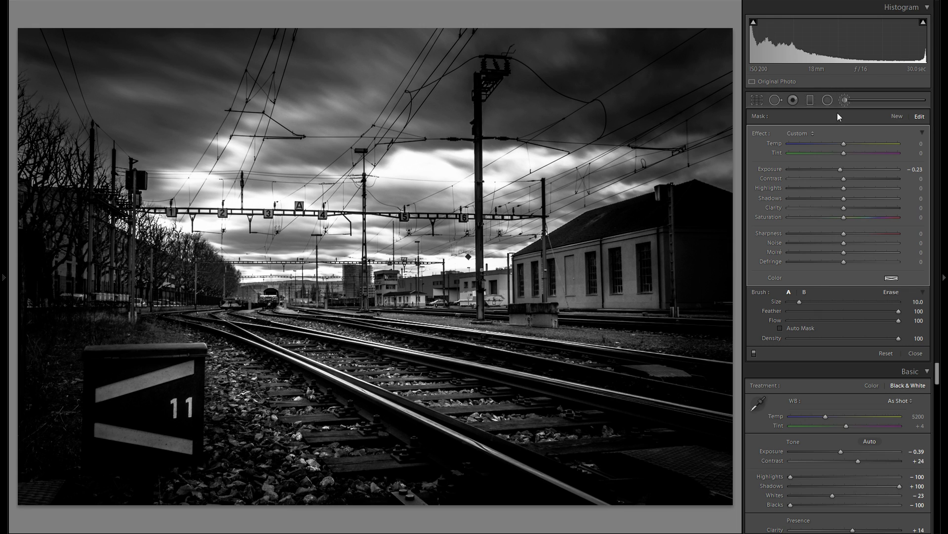
# Add a +0.38 exposure radial filter, rotated and positioned along the tracks.
pyautogui.click(828, 100)
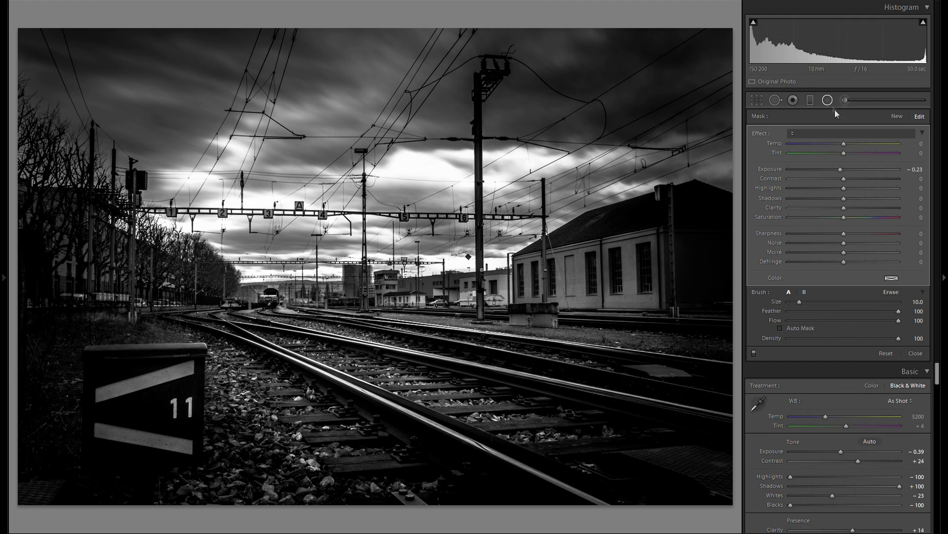
pyautogui.doubleClick(776, 168)
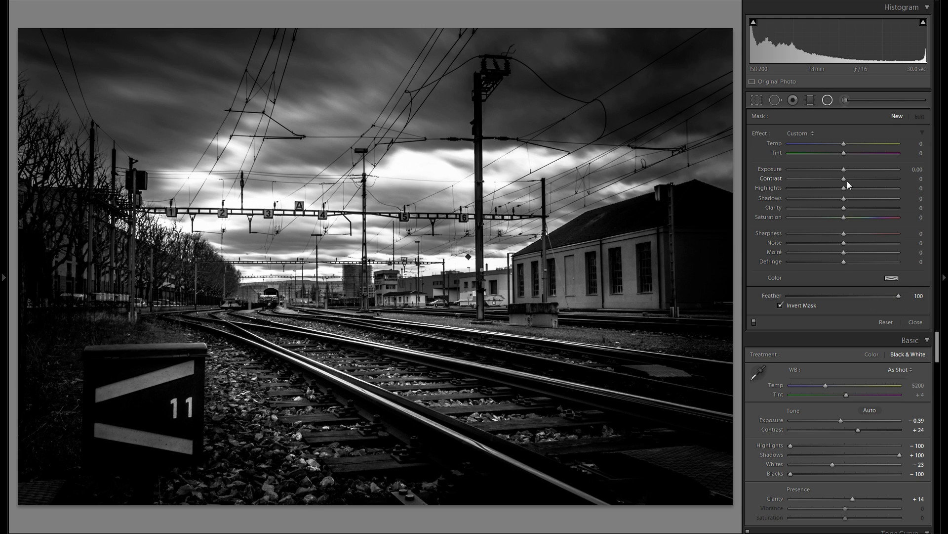
pyautogui.moveTo(844, 171); pyautogui.dragTo(850, 171)
pyautogui.moveTo(300, 342)
pyautogui.mouseDown()
pyautogui.moveTo(357, 379)
pyautogui.moveTo(436, 397)
pyautogui.moveTo(507, 369)
pyautogui.moveTo(525, 371)
pyautogui.mouseUp()
pyautogui.moveTo(471, 321); pyautogui.dragTo(463, 371)
pyautogui.moveTo(309, 341); pyautogui.dragTo(600, 314)
pyautogui.rightClick(430, 384)
pyautogui.click(418, 383)
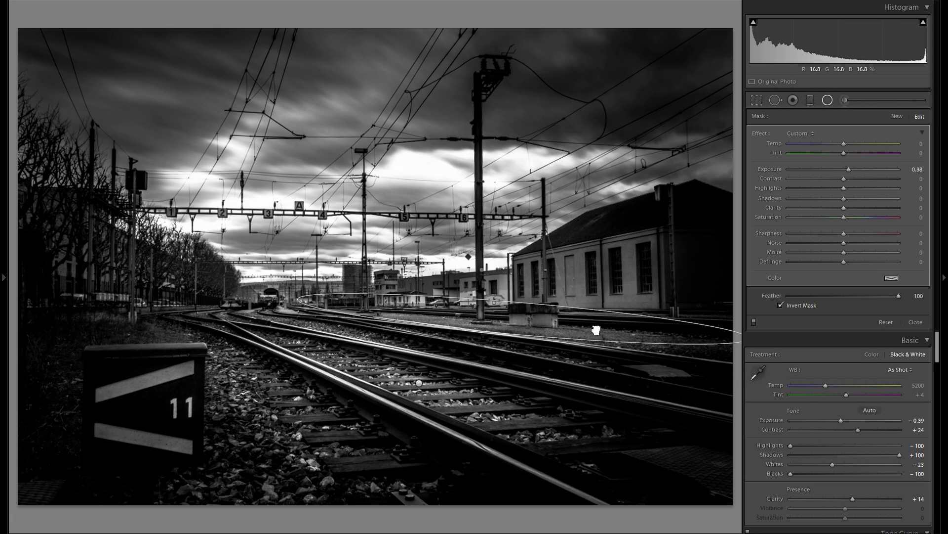
# Duplicate the radial filter and reshape the copy into a tall oval over the building wall.
pyautogui.rightClick(594, 334)
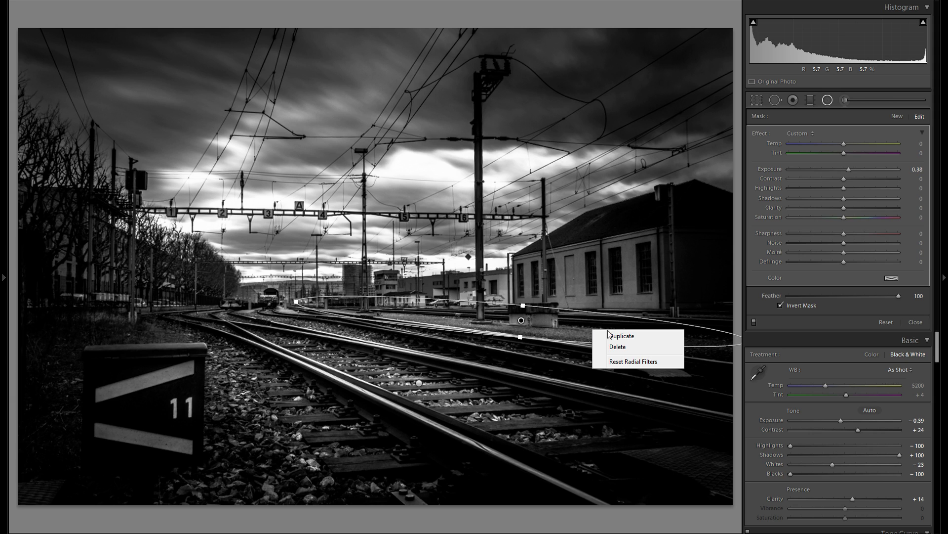
pyautogui.click(612, 336)
pyautogui.moveTo(538, 331); pyautogui.dragTo(591, 268)
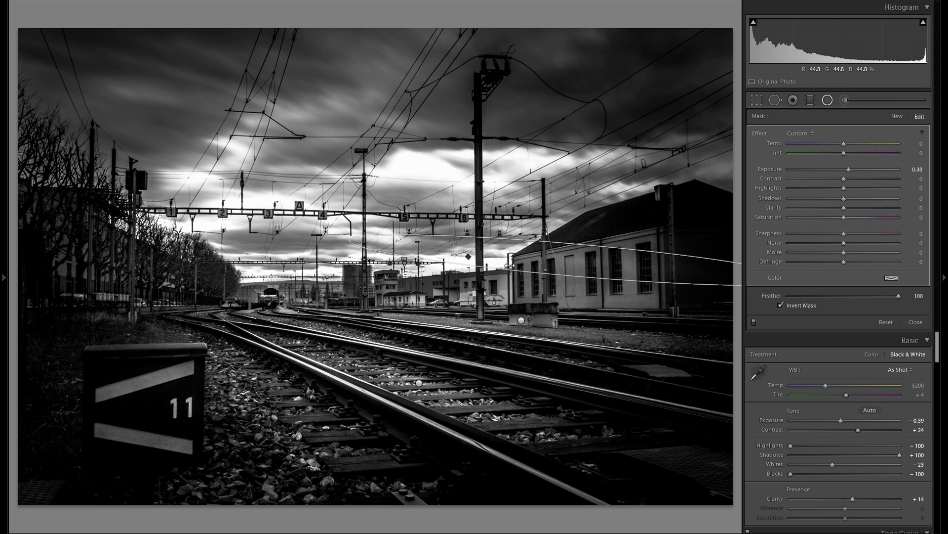
pyautogui.moveTo(510, 266); pyautogui.dragTo(495, 251)
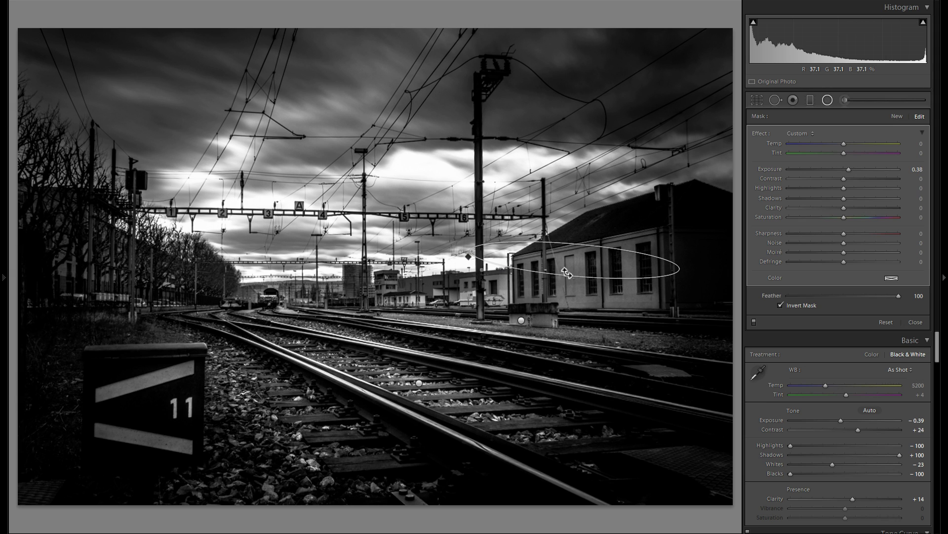
pyautogui.moveTo(569, 277)
pyautogui.mouseDown()
pyautogui.moveTo(573, 287)
pyautogui.moveTo(584, 271)
pyautogui.mouseUp()
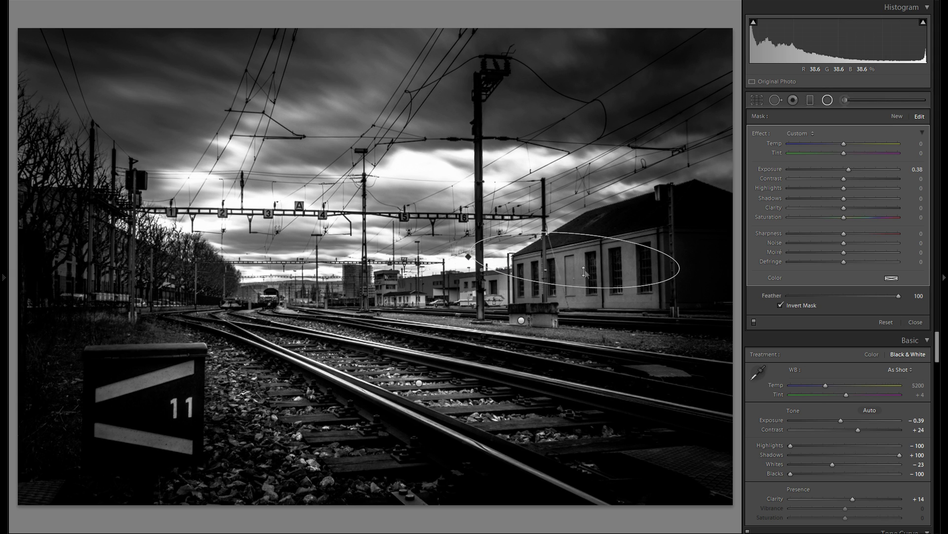
# Close the radial filter and view the unedited colour original in the History panel.
pyautogui.click(793, 99)
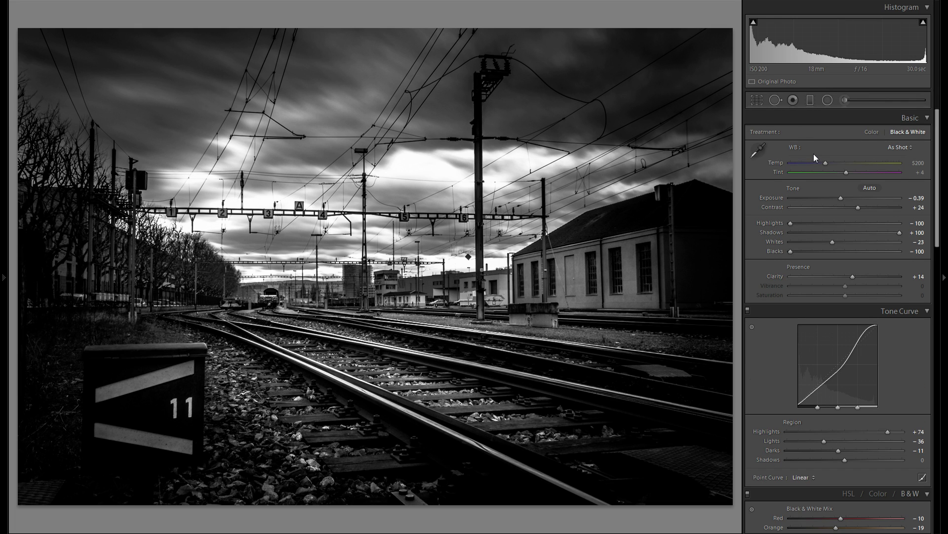
pyautogui.click(4, 289)
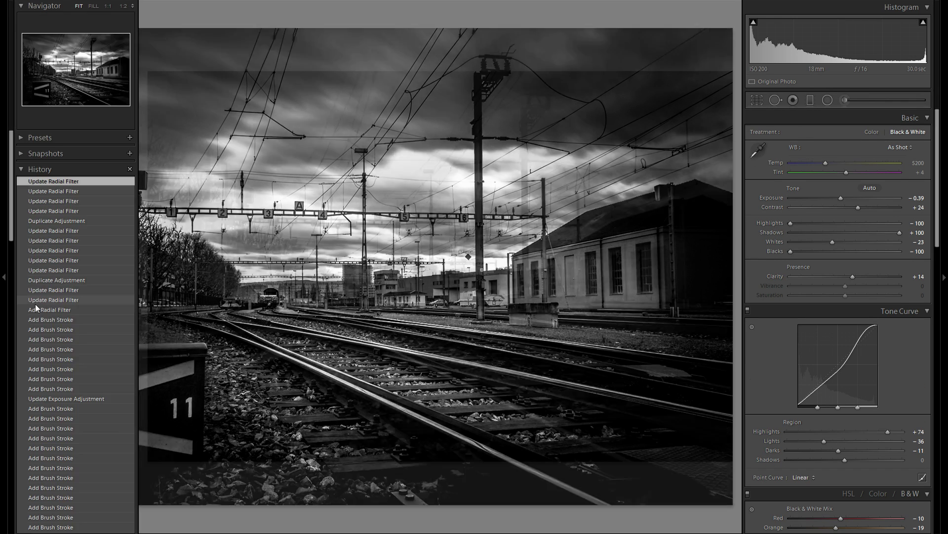
pyautogui.scroll(-10, 84, 341)
pyautogui.click(89, 338)
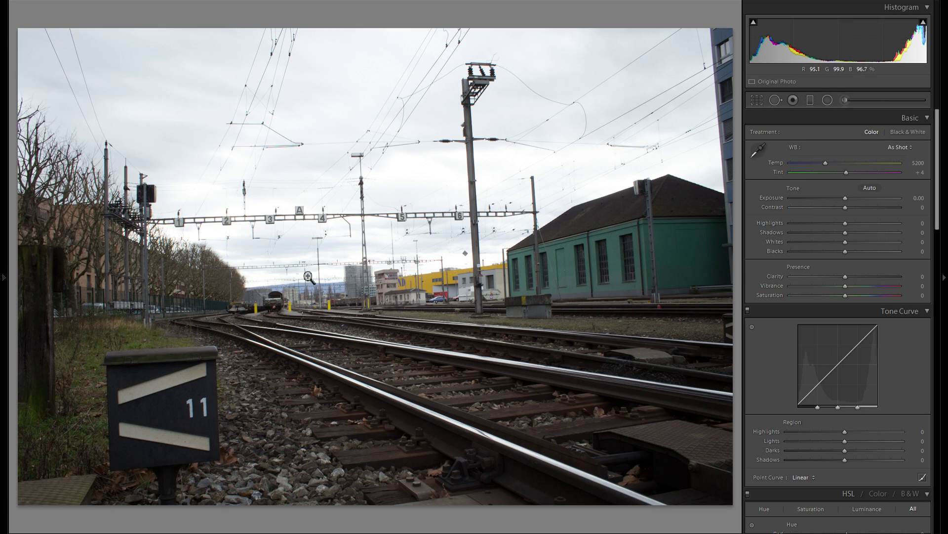
# Return to the latest Update Radial Filter state in History.
pyautogui.moveTo(4, 385)
pyautogui.scroll(15, 68, 387)
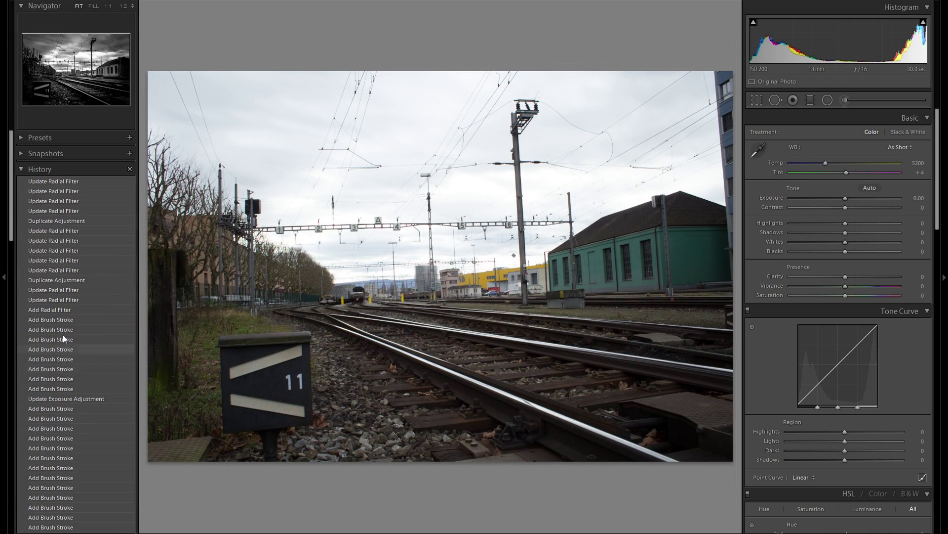
pyautogui.click(68, 181)
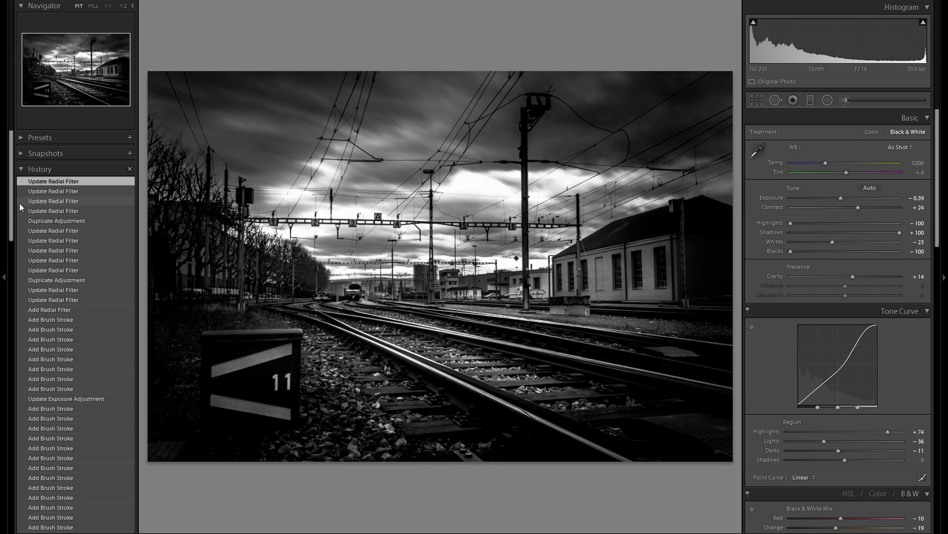